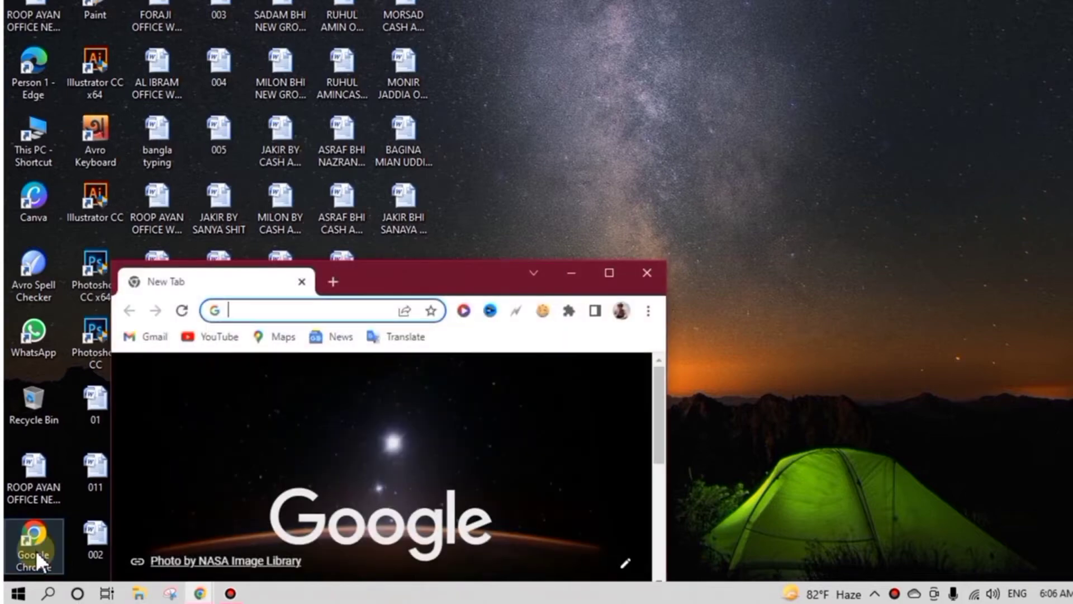
- Maximize Chrome, go to services.nidw.gov.bd/nid-pub and open the রেজিস্টার করুন registration page
{"action": "left_click", "coordinate": [609, 273]}
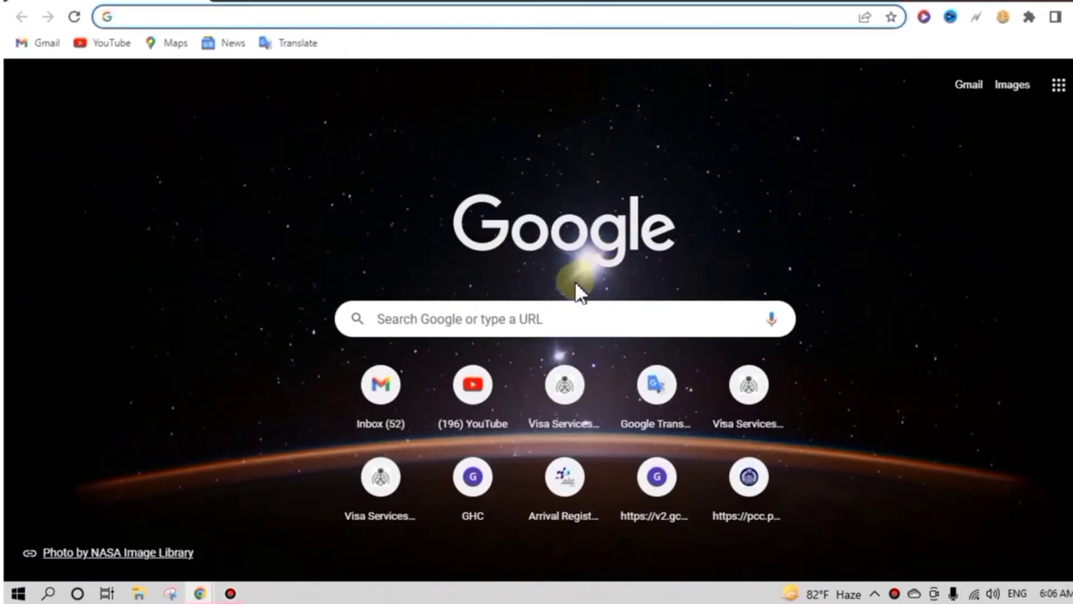
{"action": "left_click", "coordinate": [502, 319]}
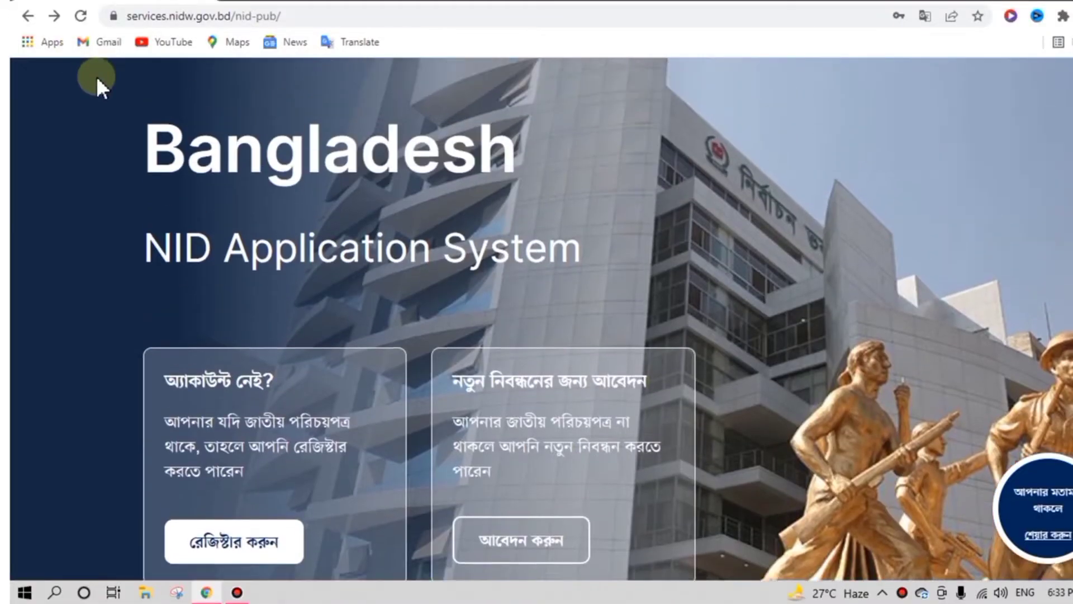
{"action": "scroll", "coordinate": [96, 86], "scroll_direction": "down", "scroll_amount": 6}
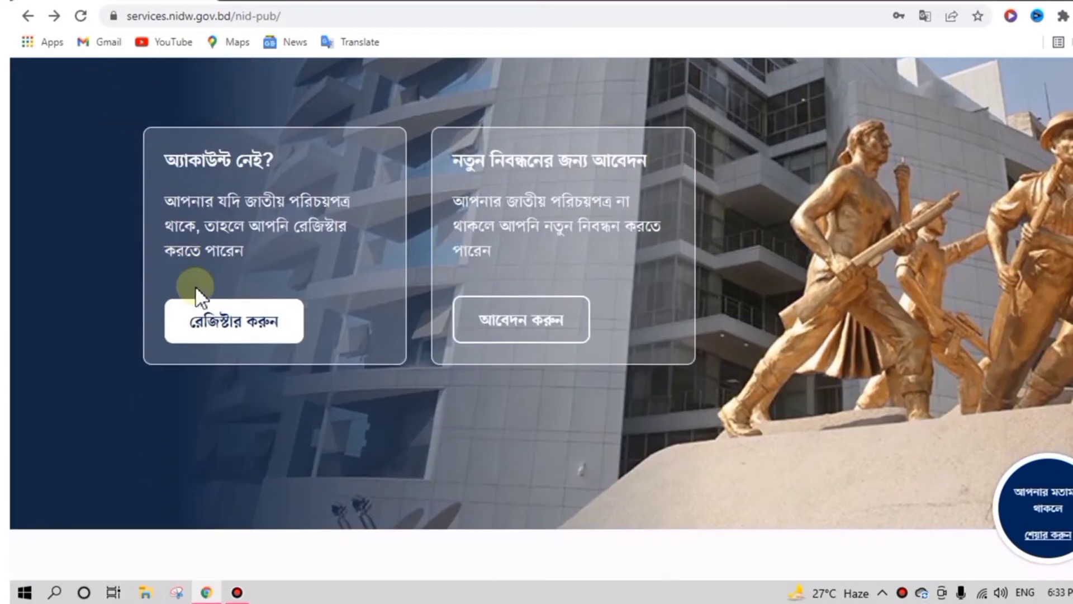
{"action": "left_click", "coordinate": [228, 322]}
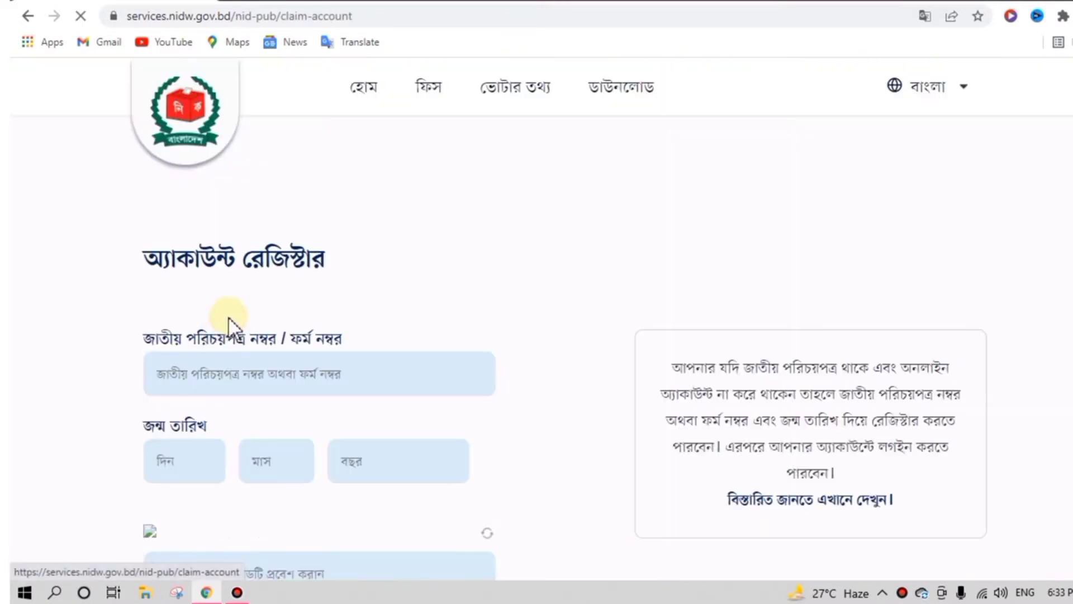
- Enter the NID number, then birth day 11 and birth month 6
{"action": "left_click", "coordinate": [218, 384]}
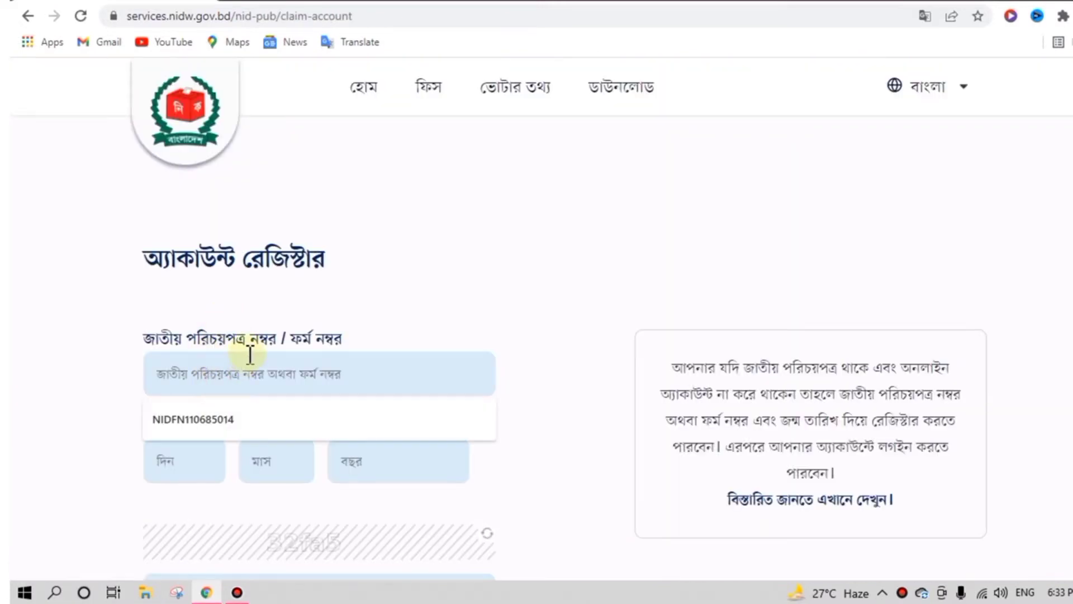
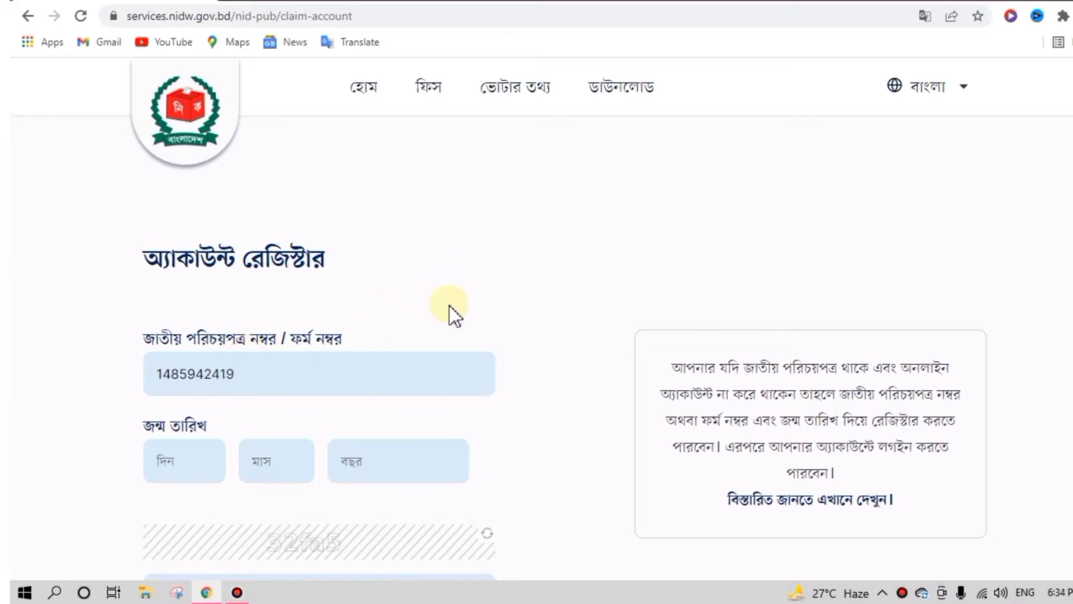
{"action": "scroll", "coordinate": [449, 306], "scroll_direction": "down", "scroll_amount": 3}
{"action": "left_click", "coordinate": [223, 302]}
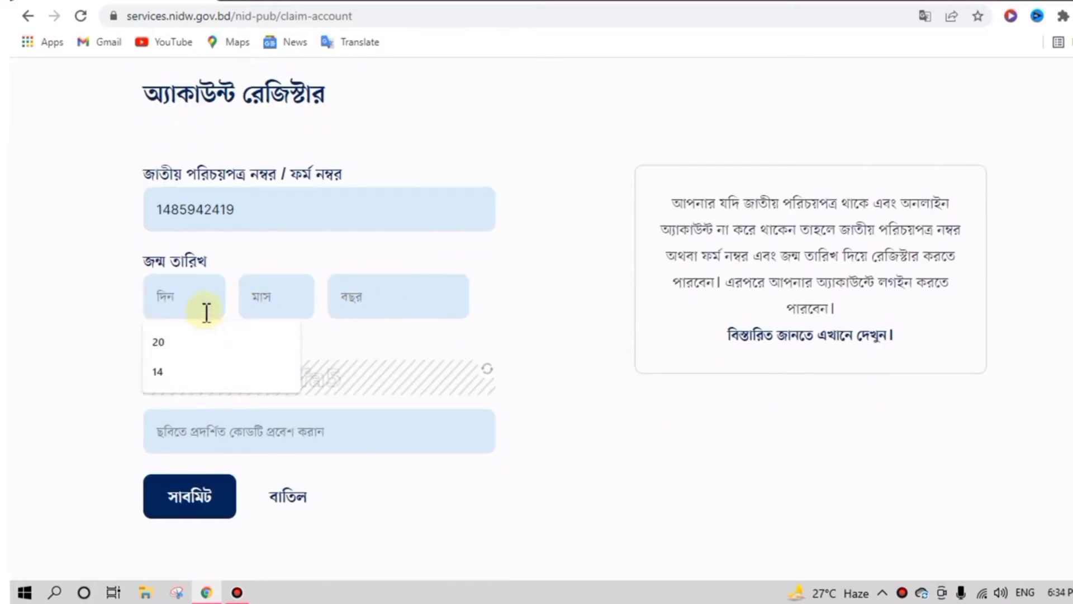
{"action": "type", "text": "11"}
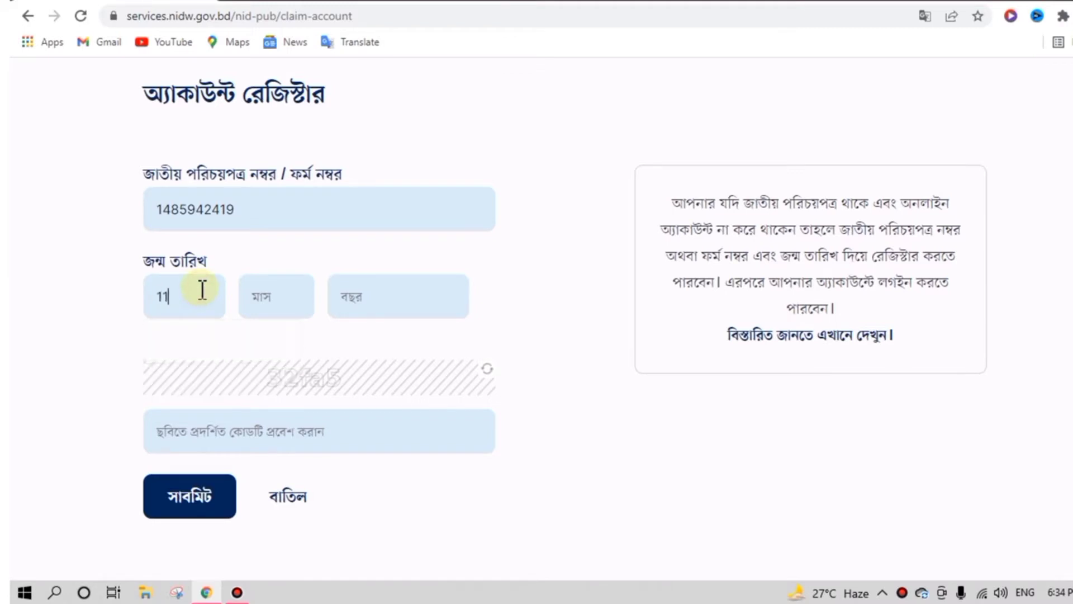
{"action": "left_click", "coordinate": [285, 302]}
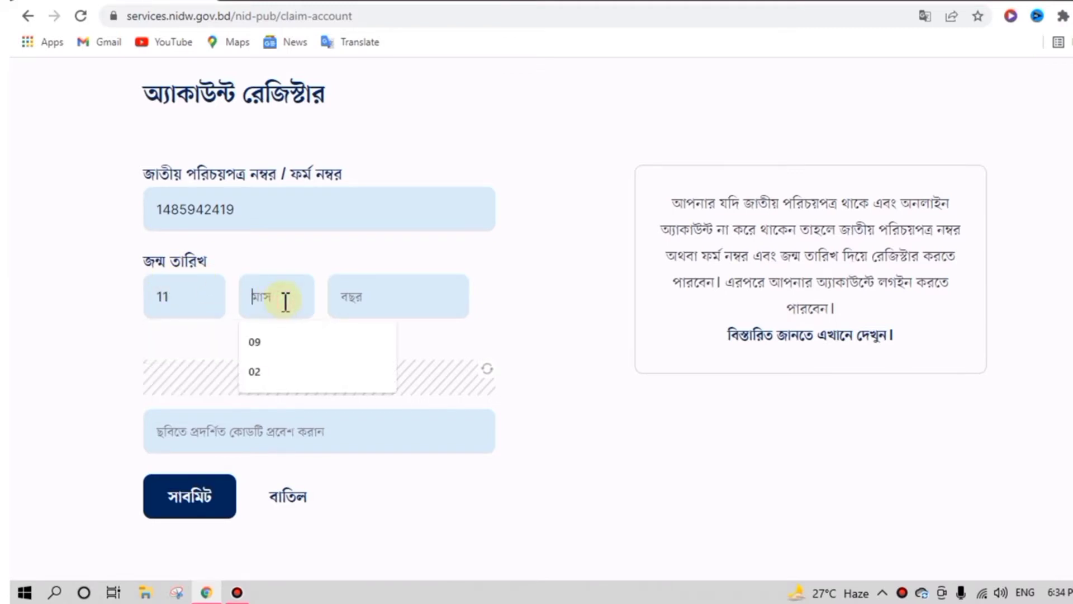
{"action": "type", "text": "6"}
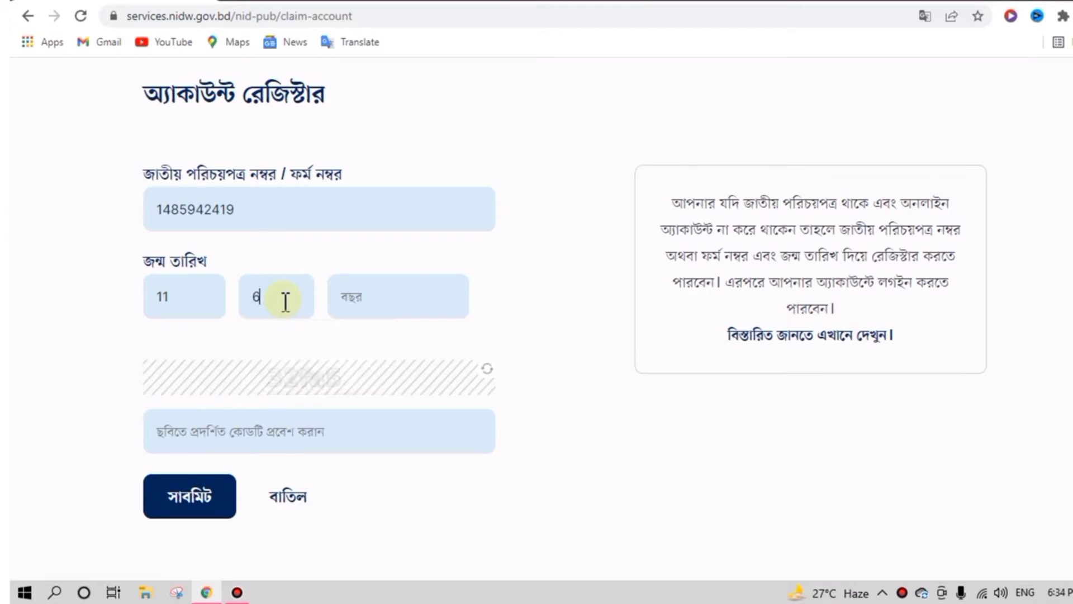
- Set the birth year to 2419 and fill in the captcha code
{"action": "left_click", "coordinate": [361, 294]}
{"action": "left_click", "coordinate": [349, 341]}
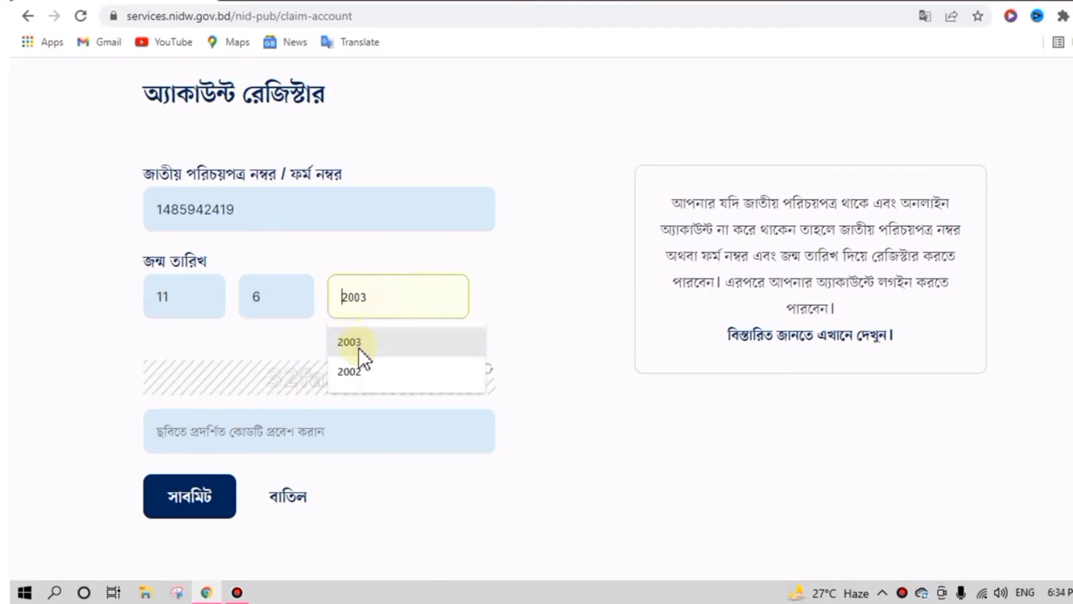
{"action": "left_click", "coordinate": [398, 296]}
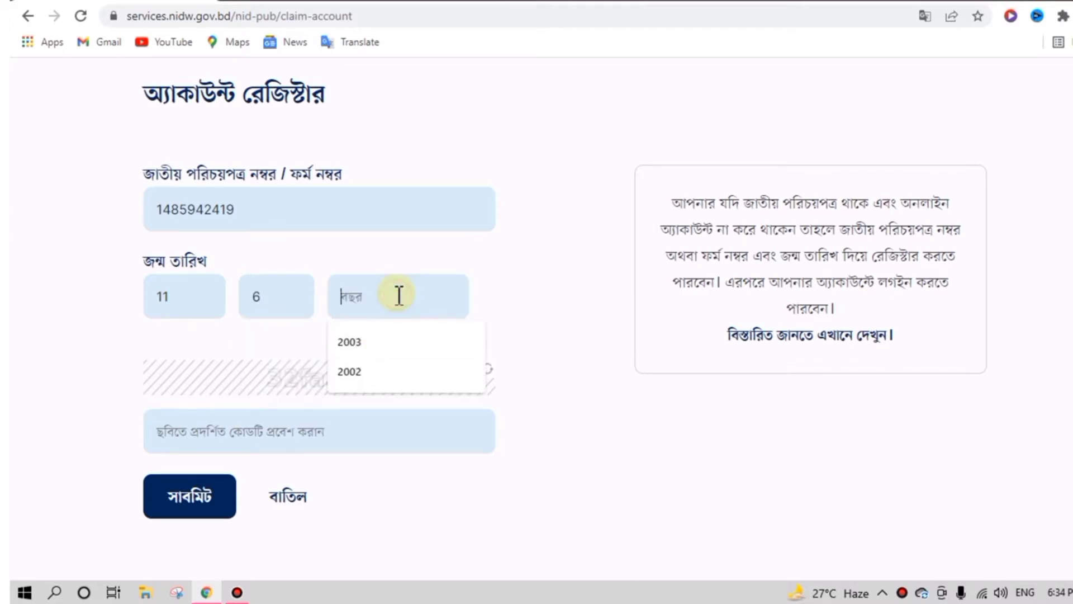
{"action": "type", "text": "1"}
{"action": "key", "text": "BackSpace"}
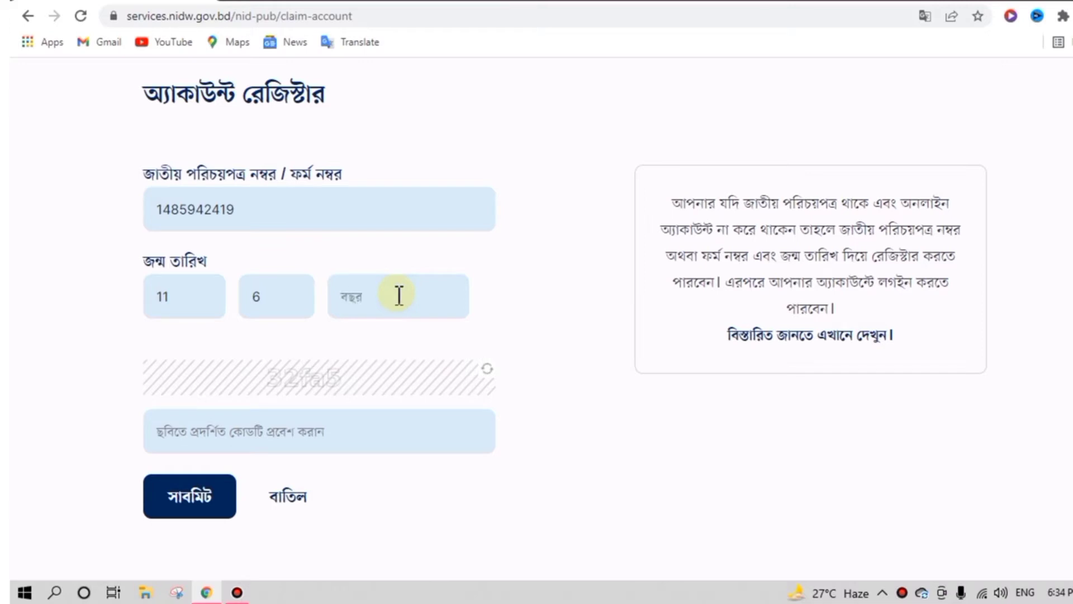
{"action": "type", "text": "2419"}
{"action": "left_click", "coordinate": [385, 428]}
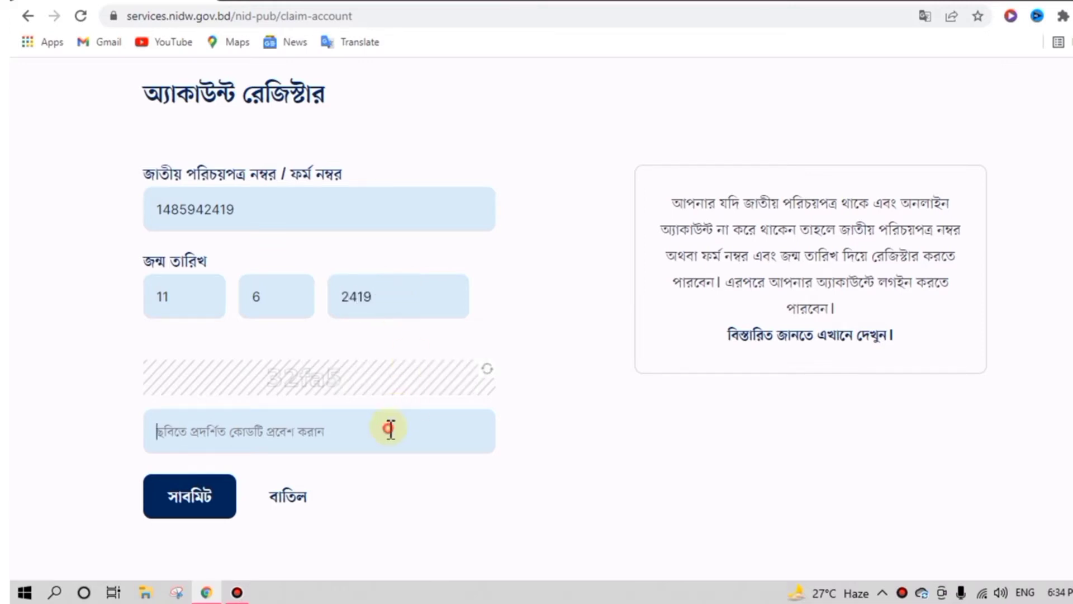
{"action": "type", "text": "32"}
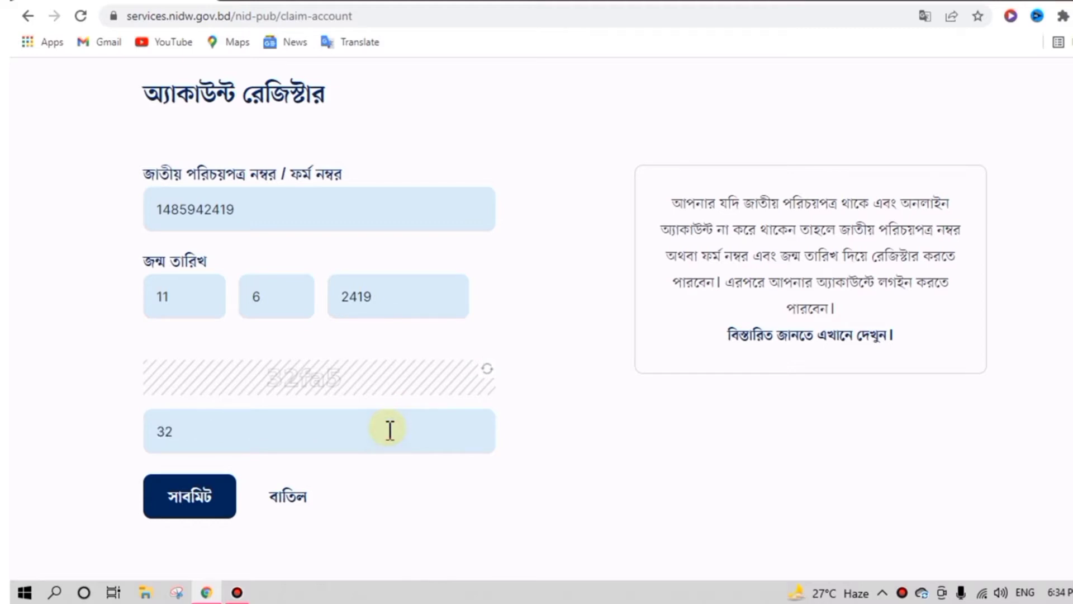
{"action": "type", "text": "f"}
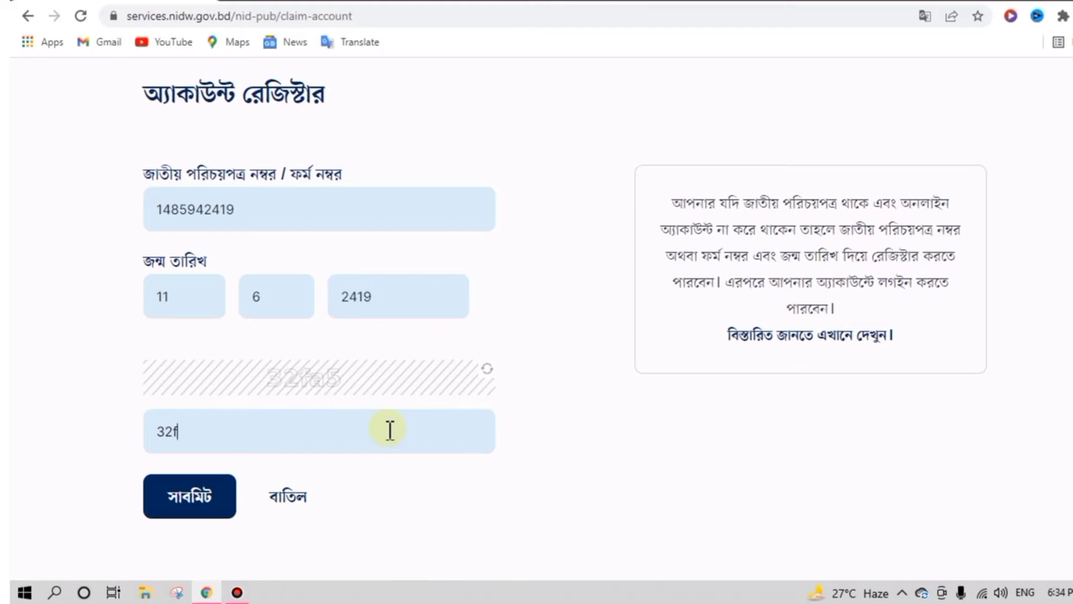
{"action": "type", "text": "a5"}
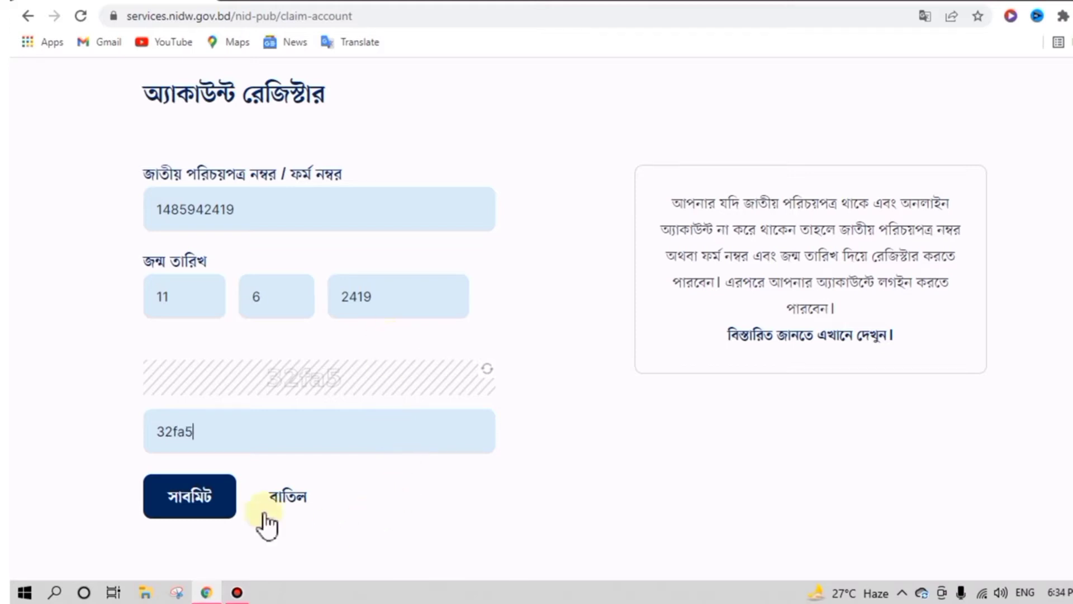
- Replace the rejected birth year 2419 with 1976, resubmit, and type the new captcha
{"action": "left_click", "coordinate": [203, 495]}
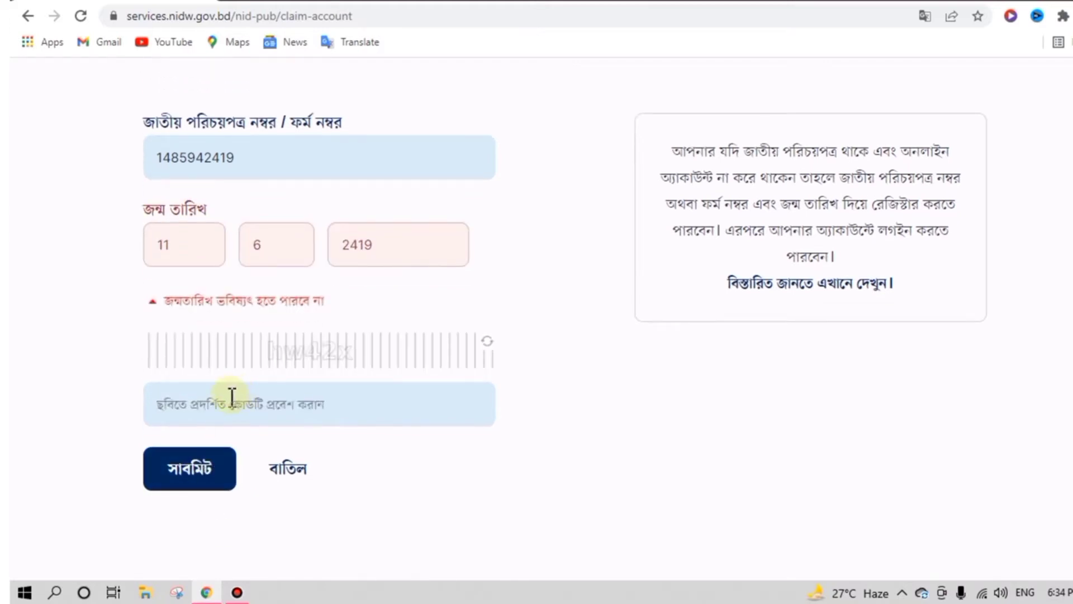
{"action": "left_click", "coordinate": [424, 241]}
{"action": "key", "text": "BackSpace"}
{"action": "key", "text": "BackSpace"}
{"action": "key", "text": "BackSpace"}
{"action": "key", "text": "BackSpace"}
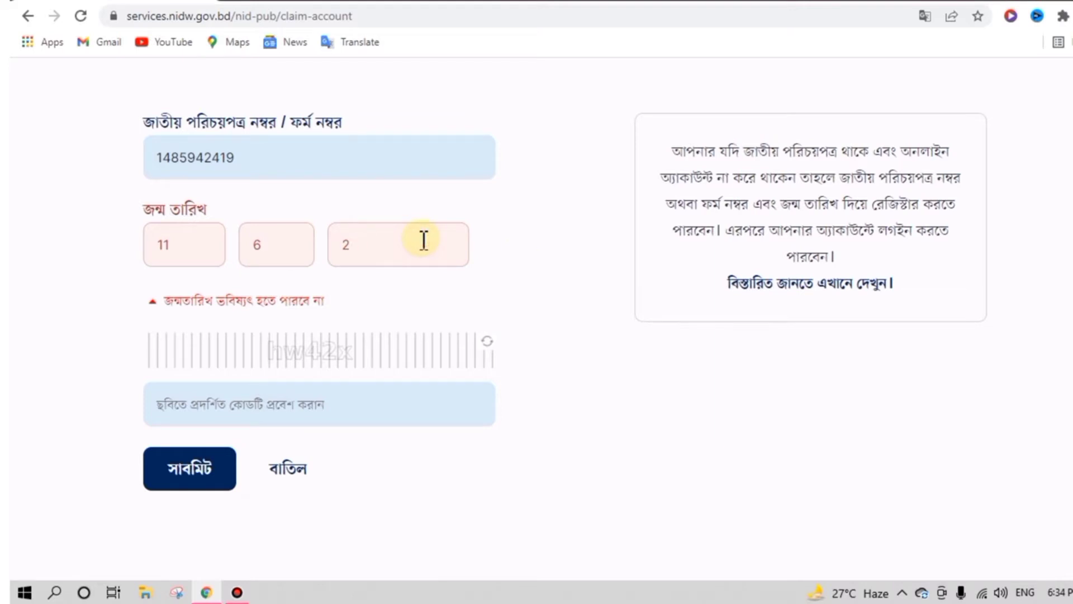
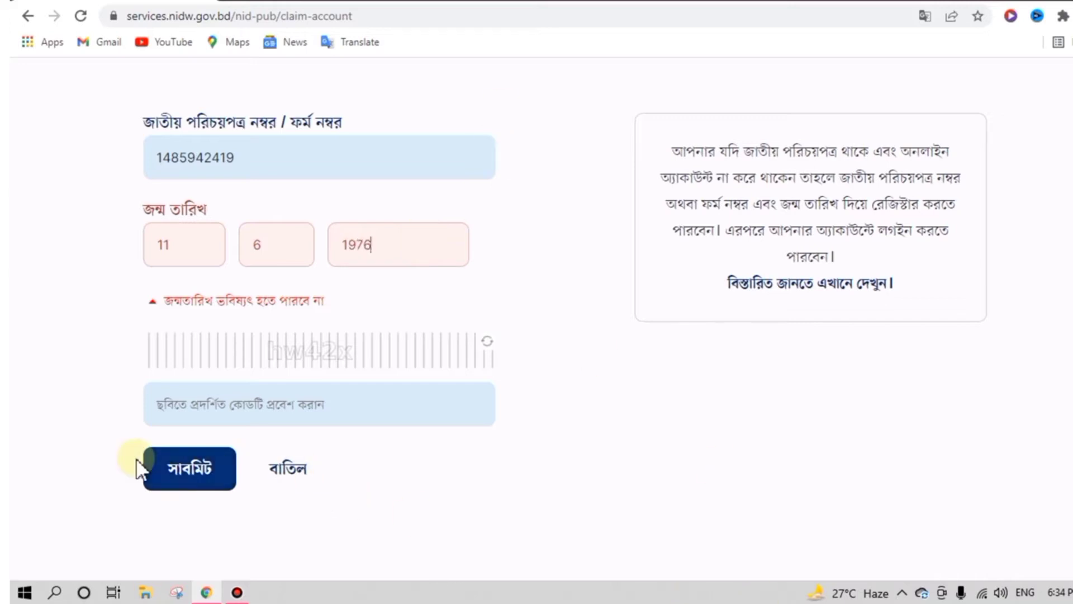
{"action": "left_click", "coordinate": [152, 461]}
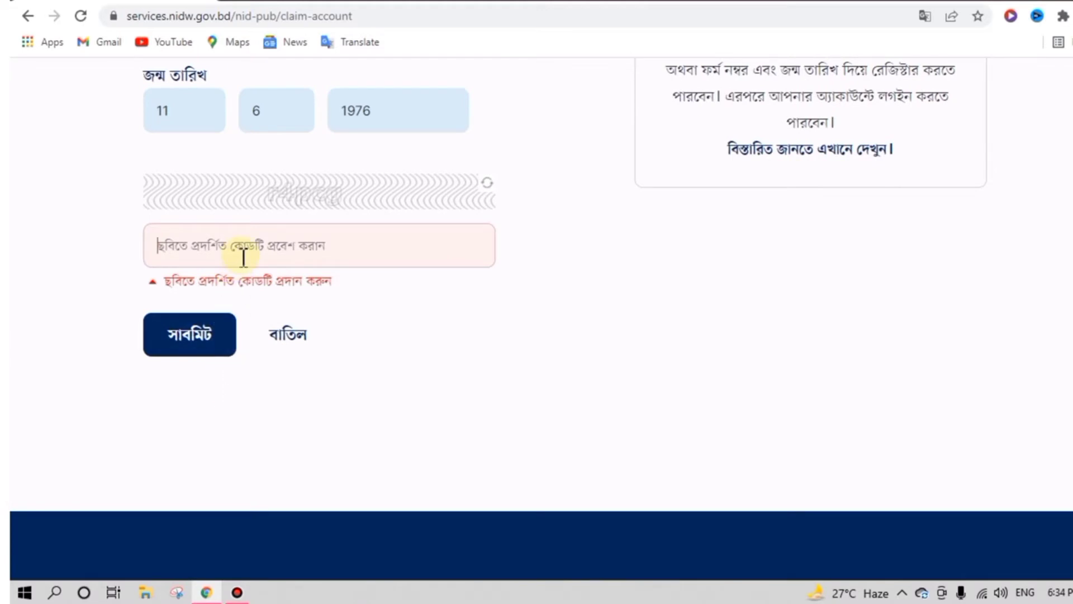
{"action": "type", "text": "r"}
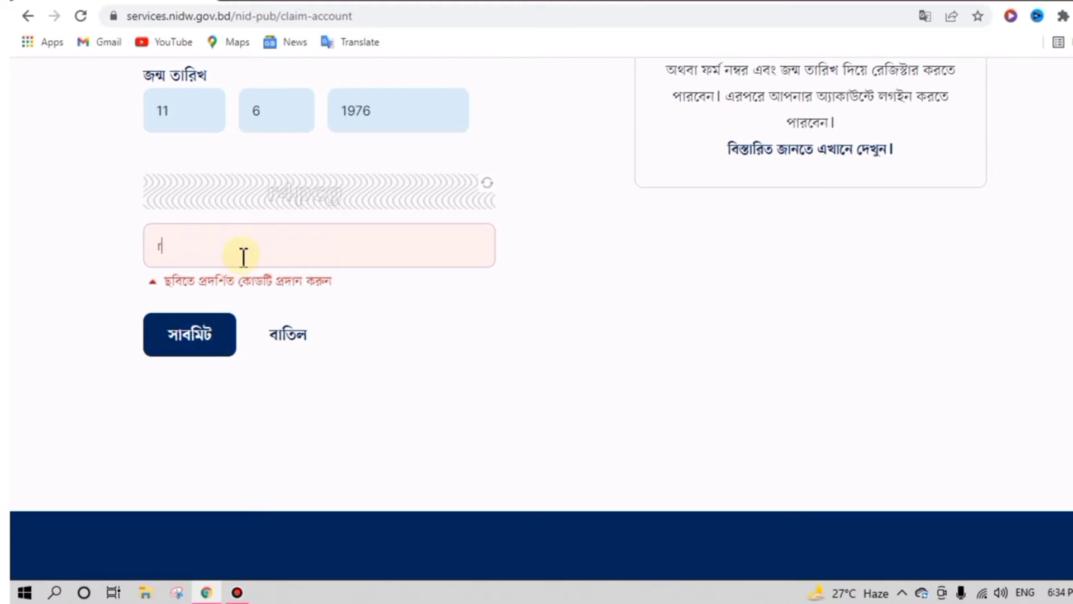
{"action": "type", "text": "4pcg"}
- Submit the captcha and set the present address to ঢাকা, নারায়ণগঞ্জ, নারায়ণগঞ্জ সদর
{"action": "left_click", "coordinate": [172, 330]}
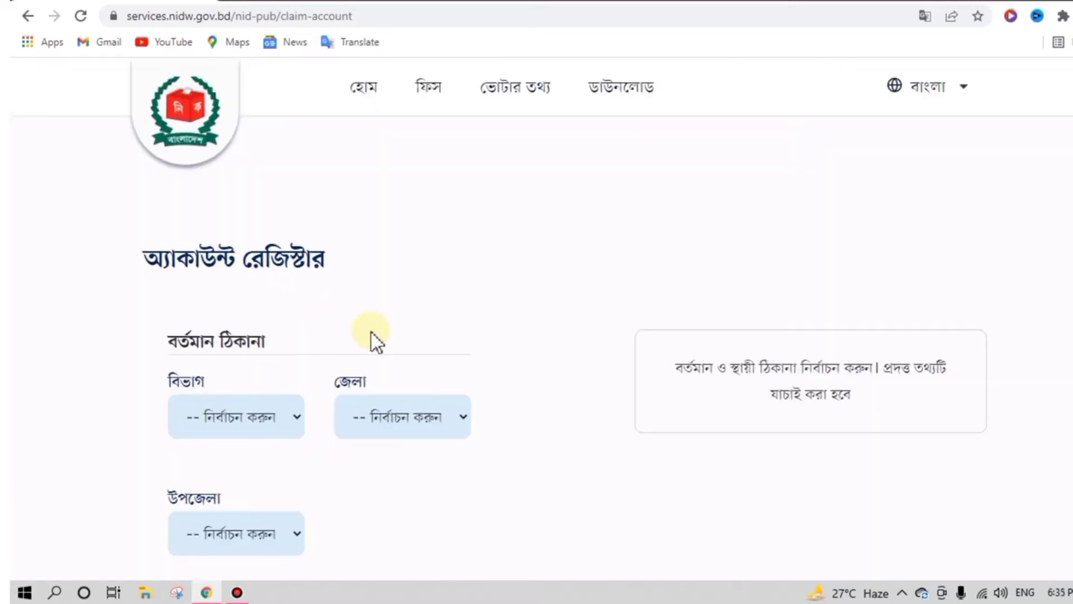
{"action": "scroll", "coordinate": [372, 333], "scroll_direction": "down", "scroll_amount": 3}
{"action": "left_click", "coordinate": [298, 260]}
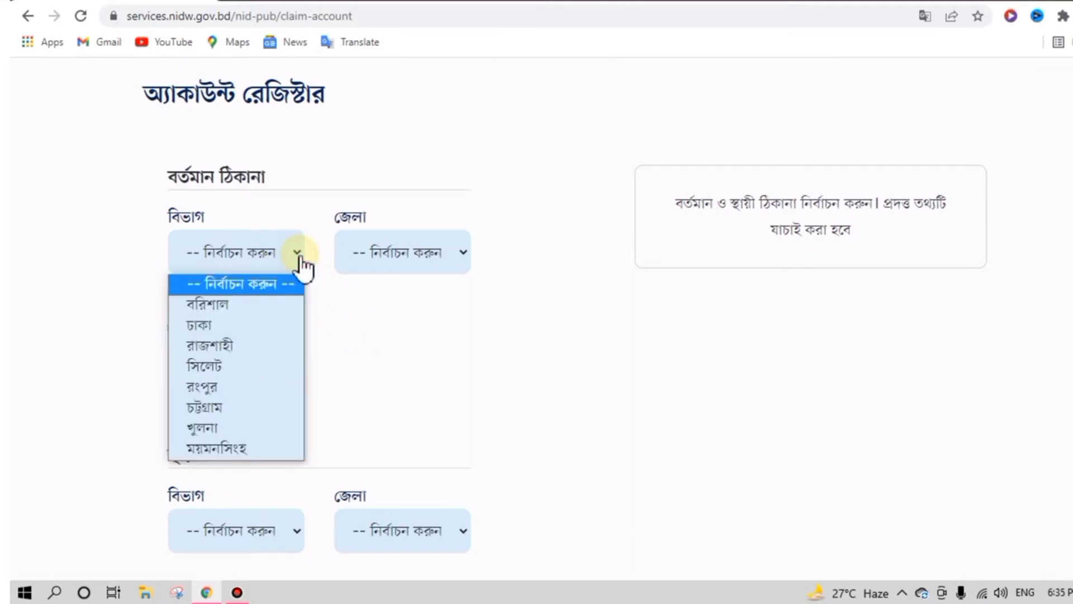
{"action": "left_click", "coordinate": [276, 327]}
{"action": "left_click", "coordinate": [404, 251]}
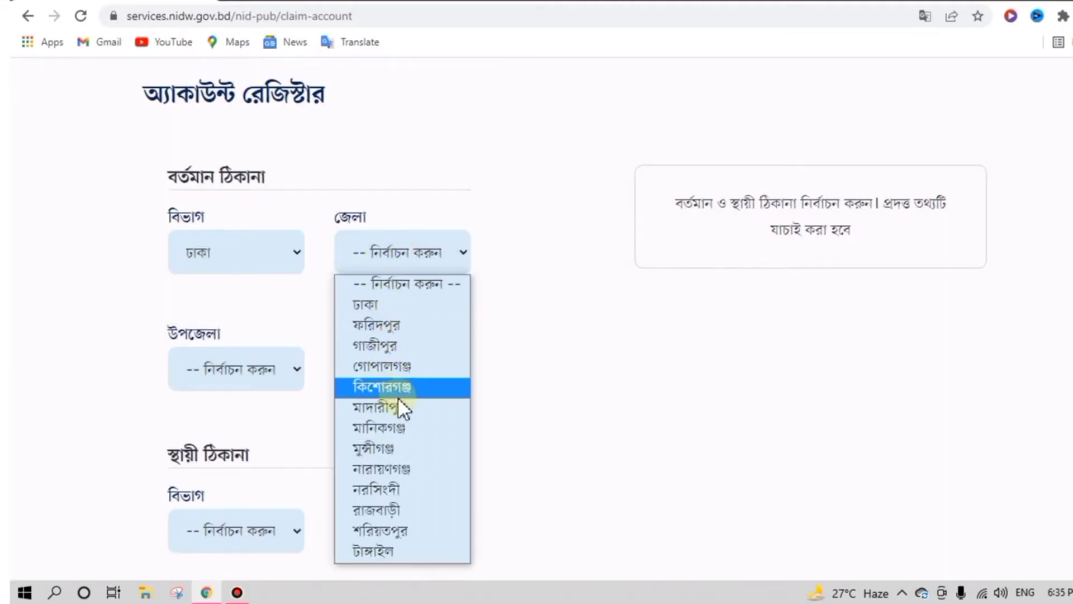
{"action": "left_click", "coordinate": [399, 468]}
{"action": "left_click", "coordinate": [264, 381]}
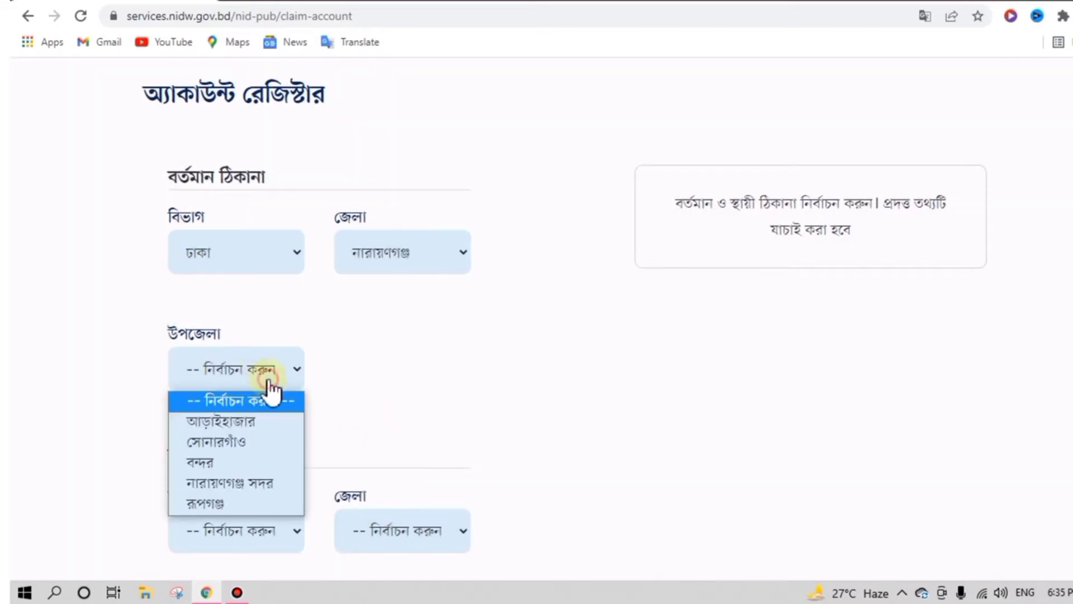
{"action": "left_click", "coordinate": [264, 476]}
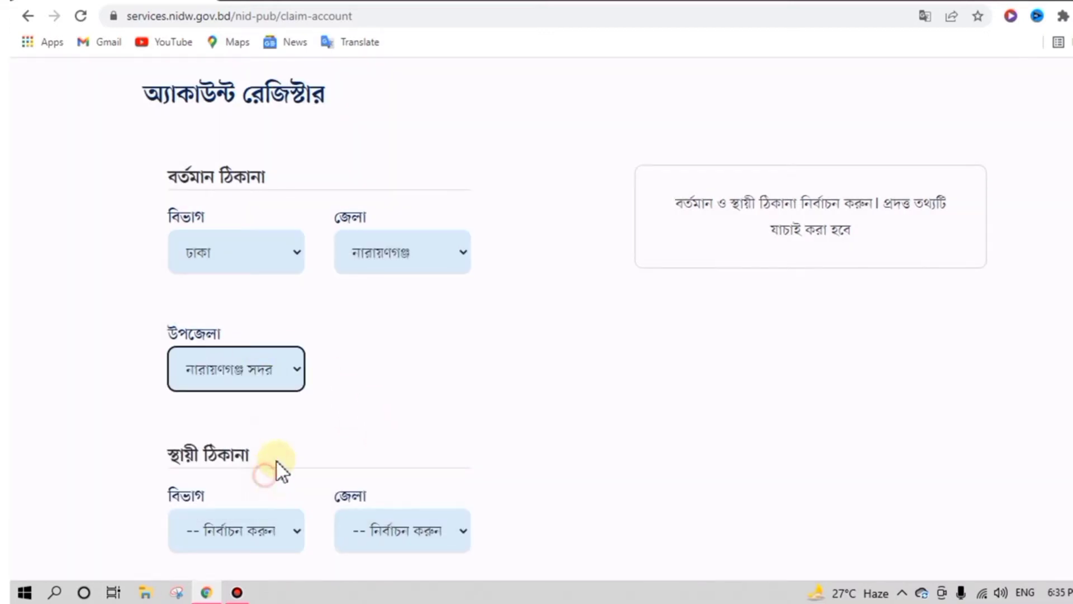
- Set the permanent address to ঢাকা, নারায়ণগঞ্জ, নারায়ণগঞ্জ সদর and continue with পরবর্তী
{"action": "scroll", "coordinate": [294, 469], "scroll_direction": "down", "scroll_amount": 3}
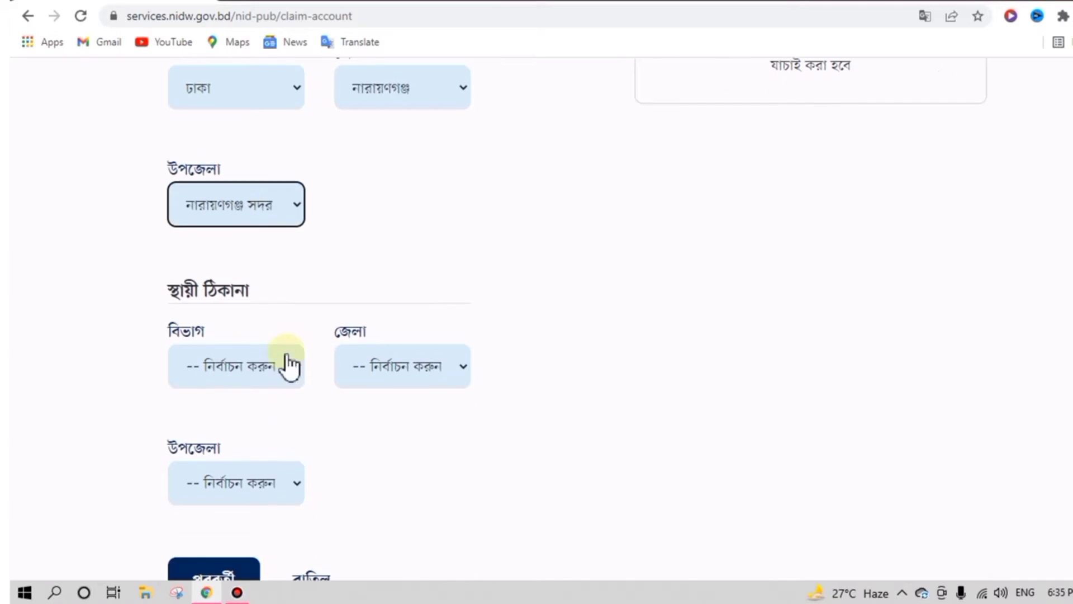
{"action": "left_click", "coordinate": [285, 364]}
{"action": "left_click", "coordinate": [275, 439]}
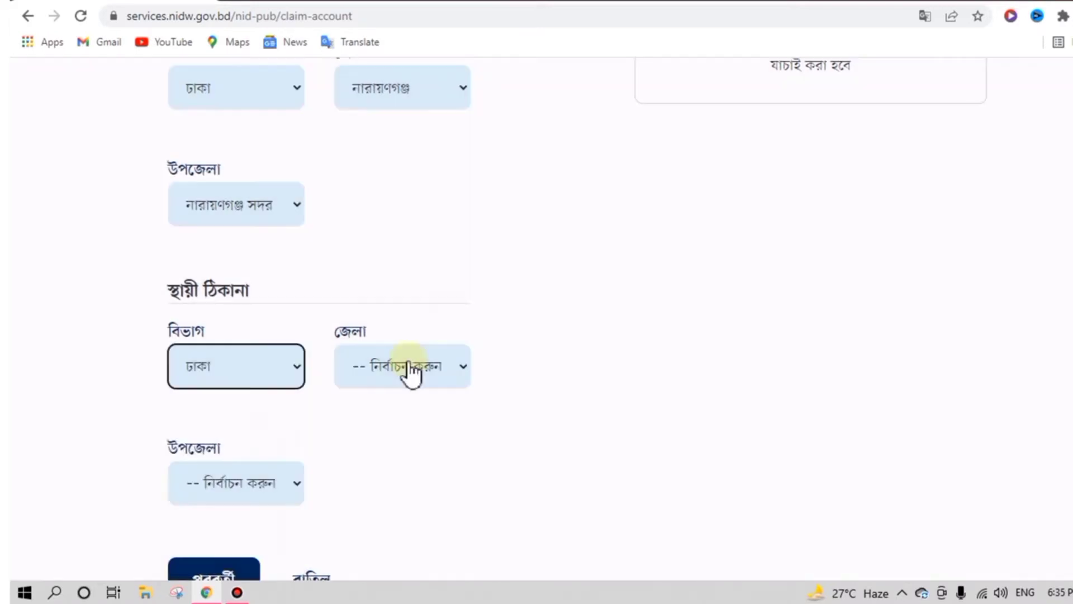
{"action": "left_click", "coordinate": [410, 367]}
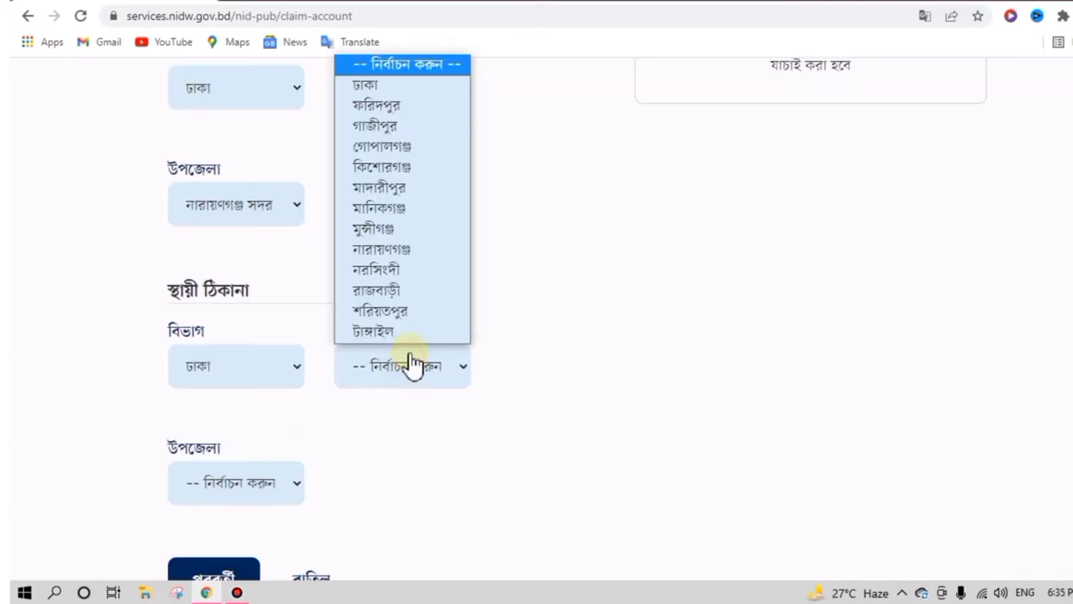
{"action": "left_click", "coordinate": [420, 257]}
{"action": "left_click", "coordinate": [241, 481]}
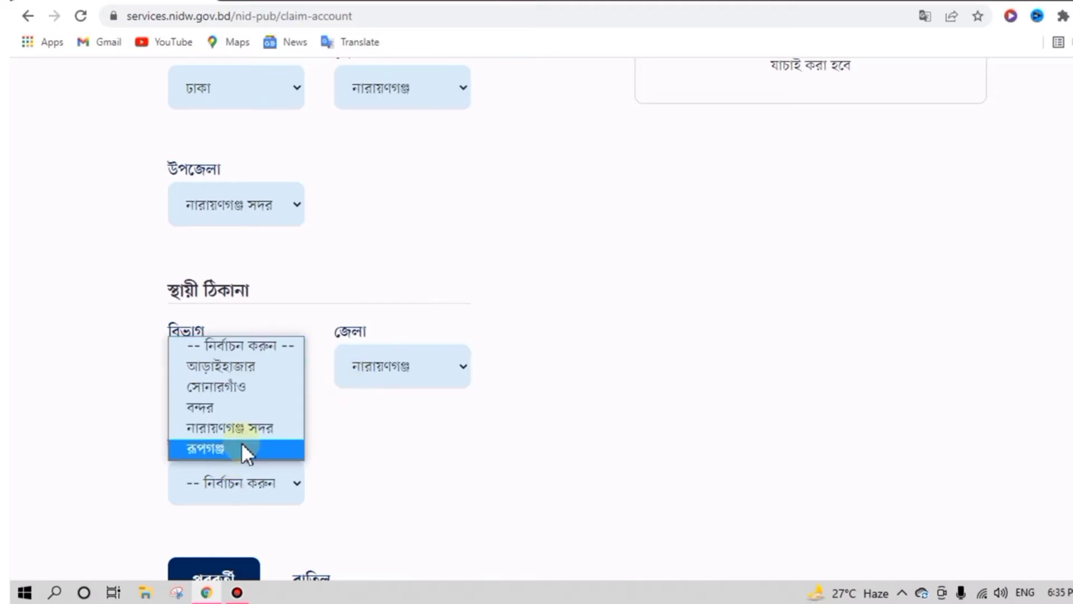
{"action": "left_click", "coordinate": [240, 428]}
{"action": "scroll", "coordinate": [252, 464], "scroll_direction": "down", "scroll_amount": 3}
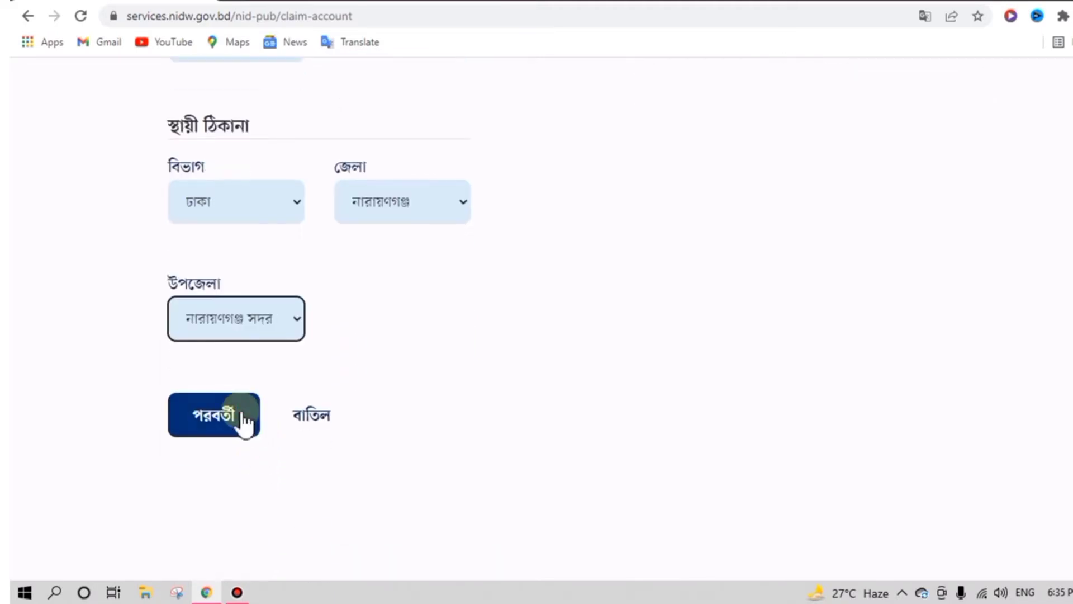
{"action": "left_click", "coordinate": [241, 420]}
{"action": "left_click", "coordinate": [182, 373]}
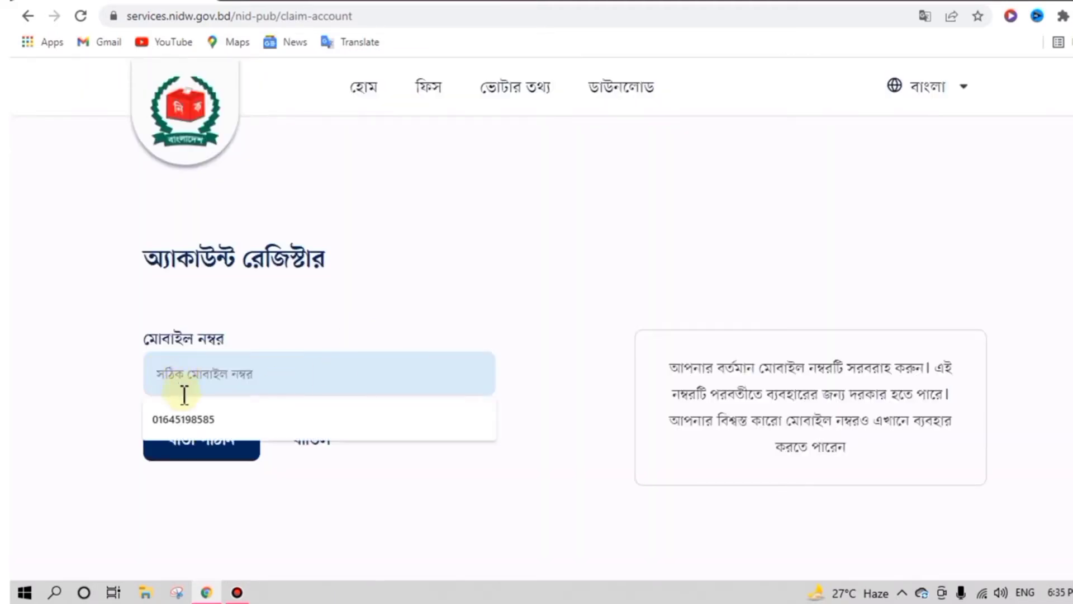
- Autofill the saved mobile number and send the verification code with বার্তা পাঠান
{"action": "left_click", "coordinate": [200, 420]}
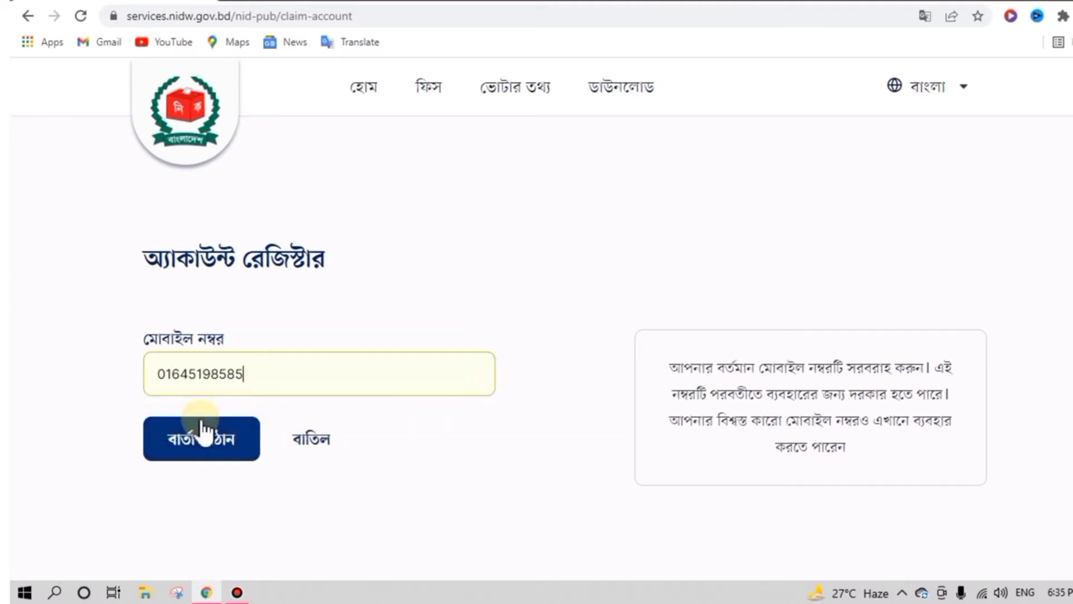
{"action": "left_click", "coordinate": [201, 438]}
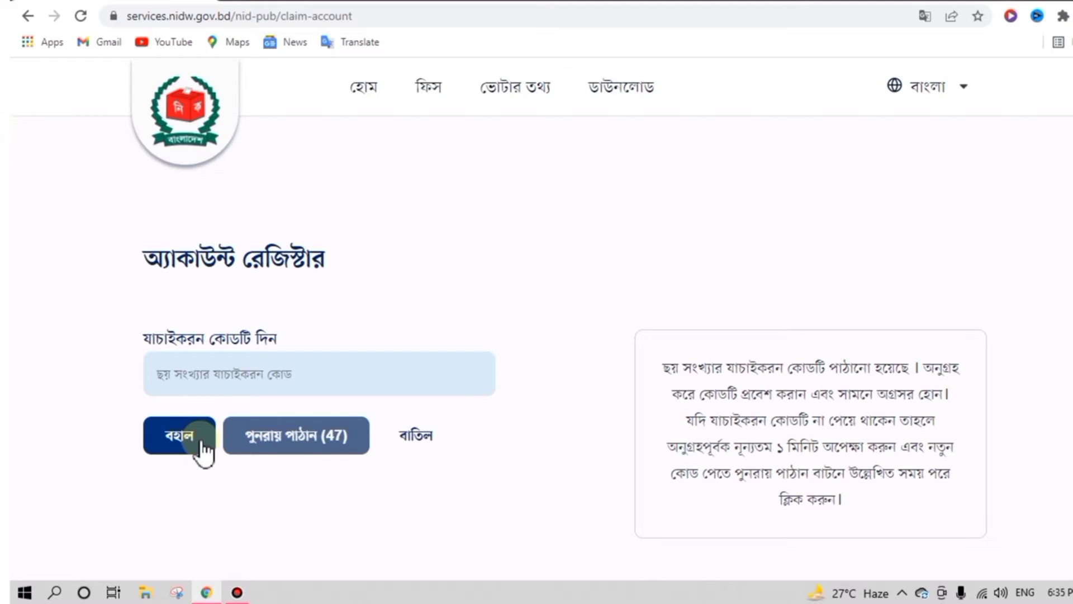
- Enter the received six-digit verification code, fixing typos, and confirm with বহাল
{"action": "left_click", "coordinate": [253, 363]}
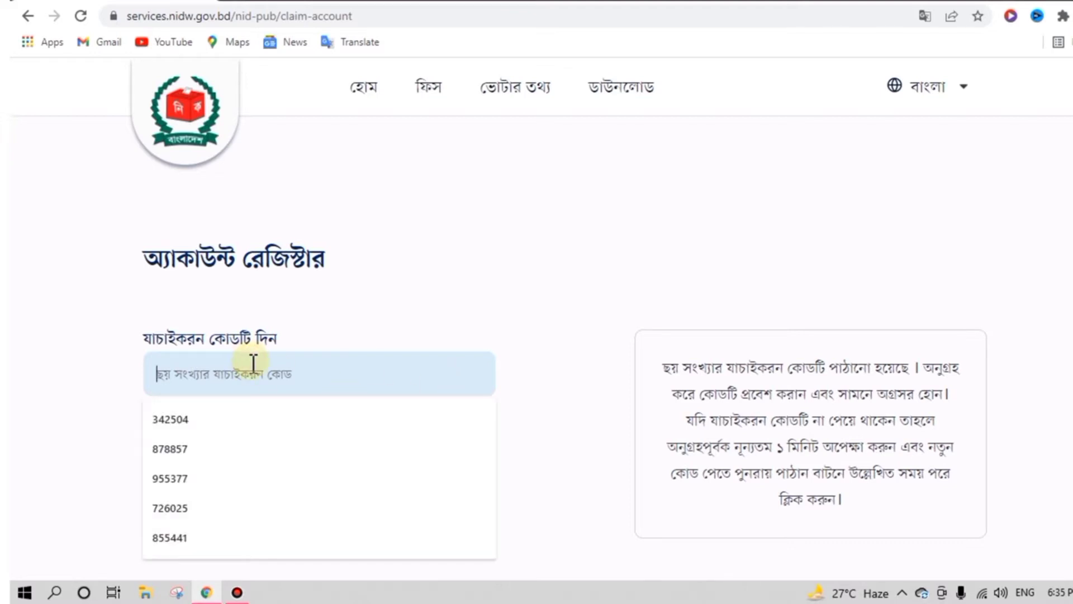
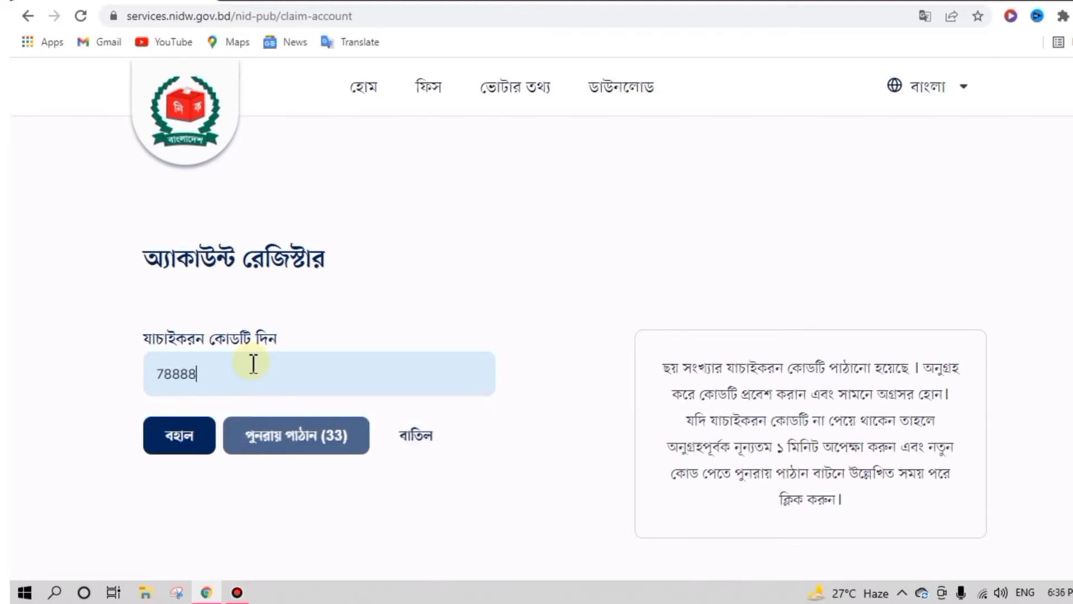
{"action": "left_click", "coordinate": [188, 435]}
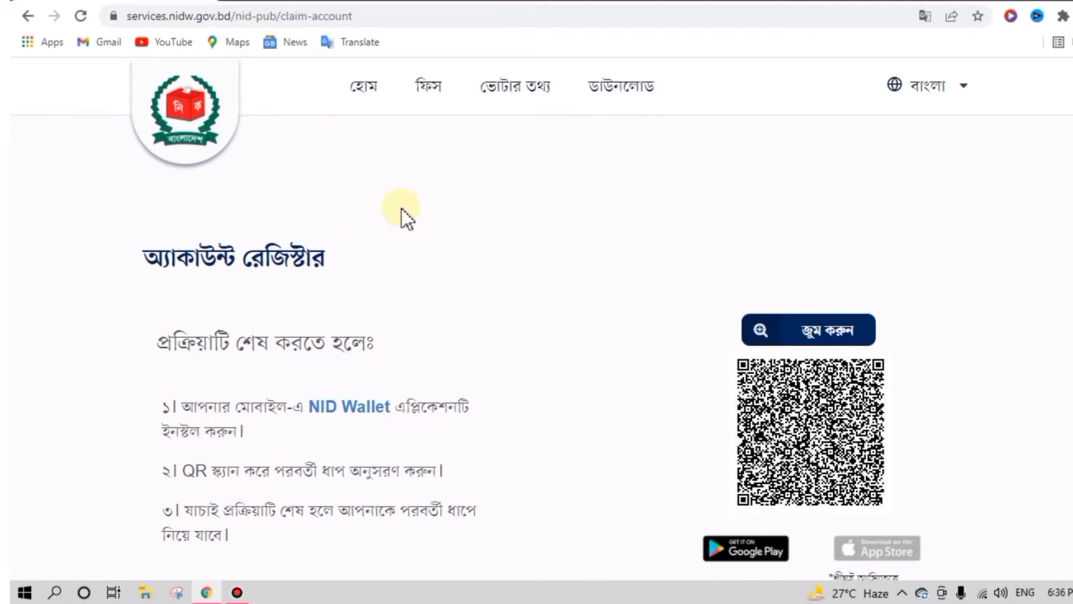
- Enlarge the NID Wallet QR code with জুম করুন so it can be scanned
{"action": "scroll", "coordinate": [405, 212], "scroll_direction": "down", "scroll_amount": 3}
{"action": "scroll", "coordinate": [598, 243], "scroll_direction": "up", "scroll_amount": 3}
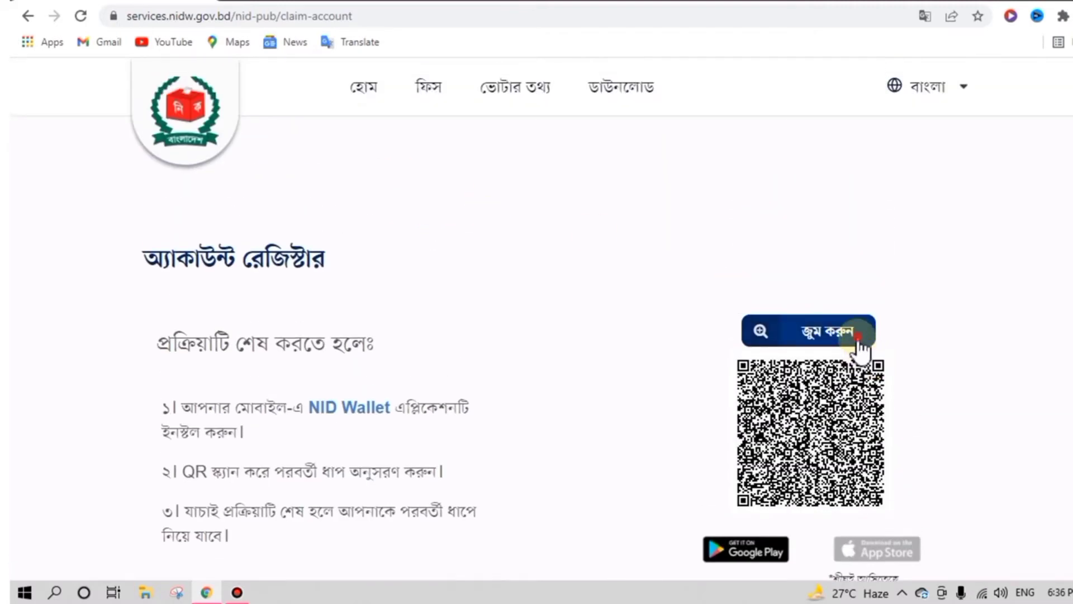
{"action": "left_click", "coordinate": [859, 334]}
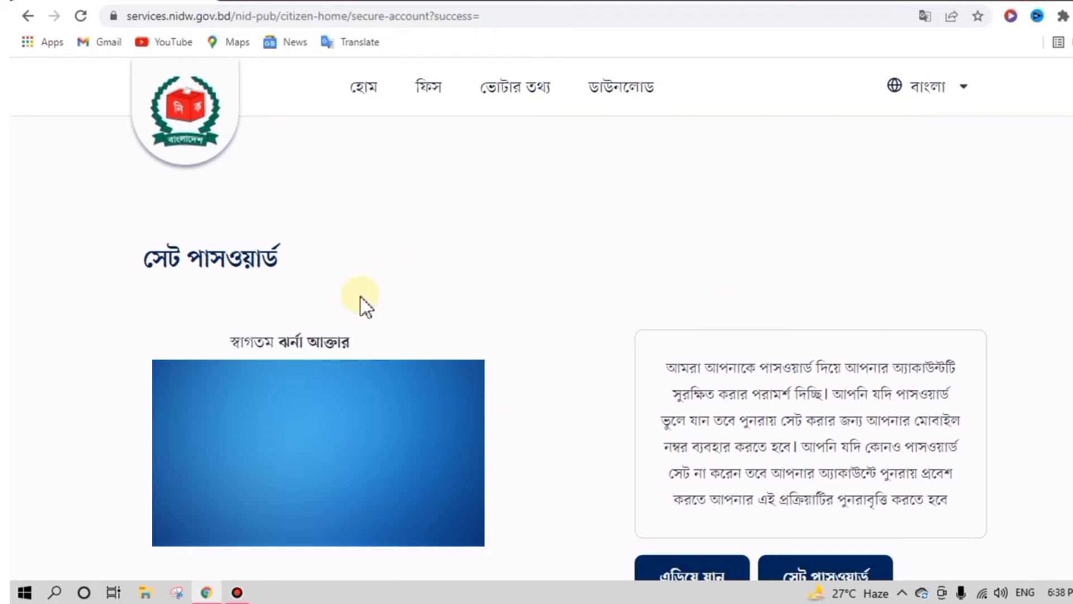
- On the Set Password form, autofill the saved login and switch to a generated strong password
{"action": "scroll", "coordinate": [676, 218], "scroll_direction": "down", "scroll_amount": 3}
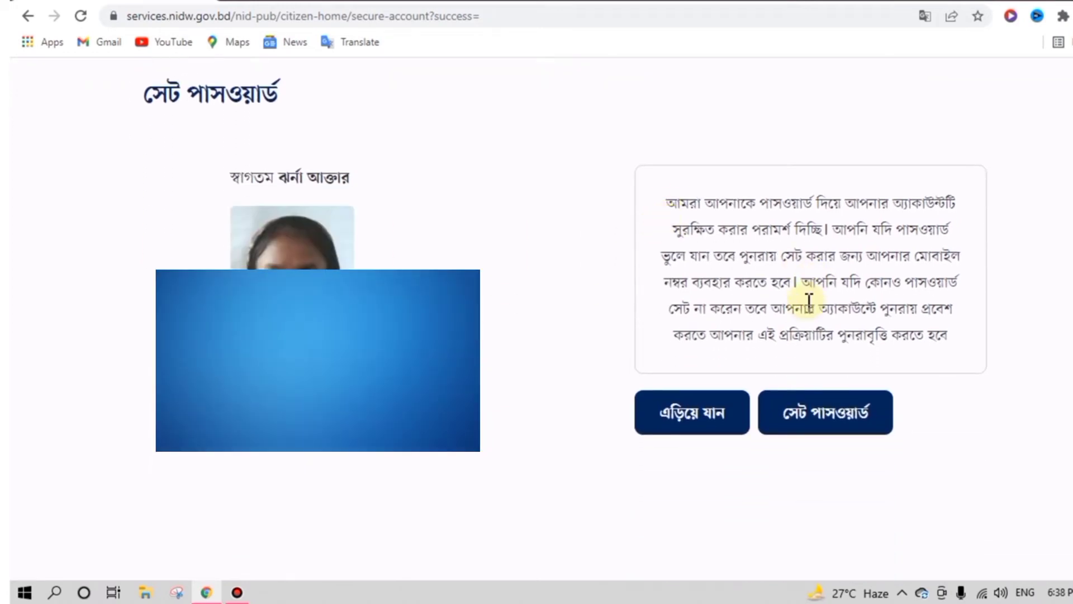
{"action": "scroll", "coordinate": [796, 306], "scroll_direction": "up", "scroll_amount": 1}
{"action": "scroll", "coordinate": [796, 306], "scroll_direction": "down", "scroll_amount": 3}
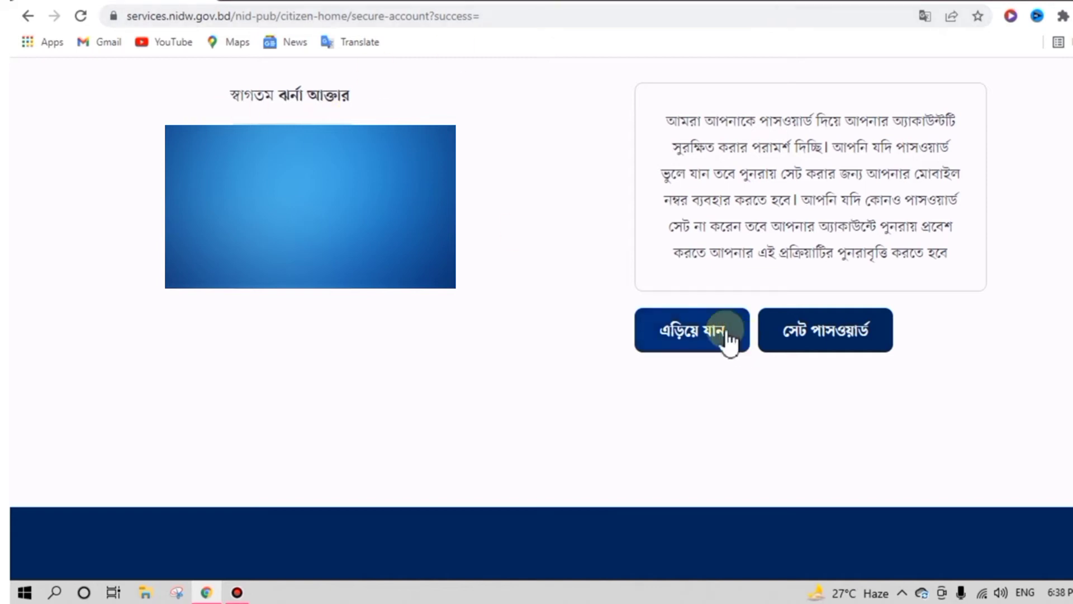
{"action": "left_click", "coordinate": [825, 342]}
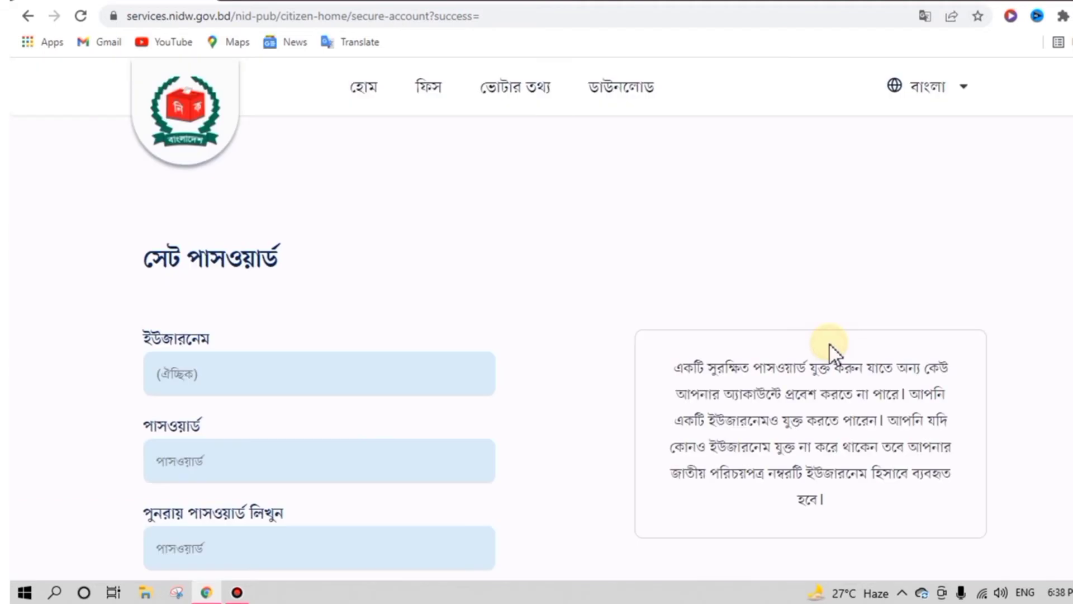
{"action": "scroll", "coordinate": [558, 352], "scroll_direction": "down", "scroll_amount": 1}
{"action": "left_click", "coordinate": [453, 291]}
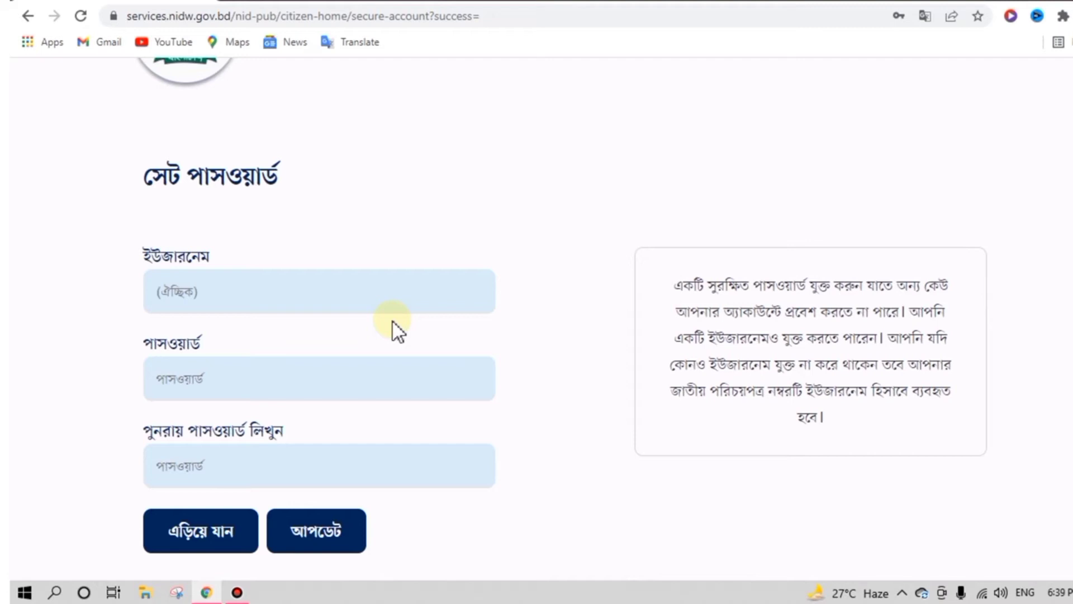
{"action": "left_click", "coordinate": [288, 390]}
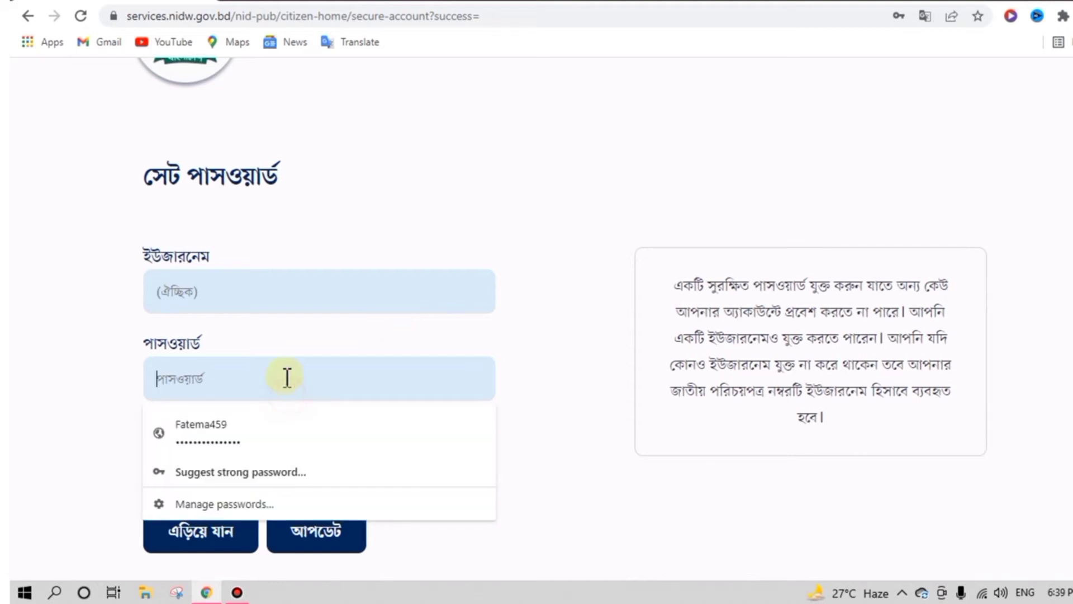
{"action": "left_click", "coordinate": [254, 426]}
{"action": "left_click", "coordinate": [279, 451]}
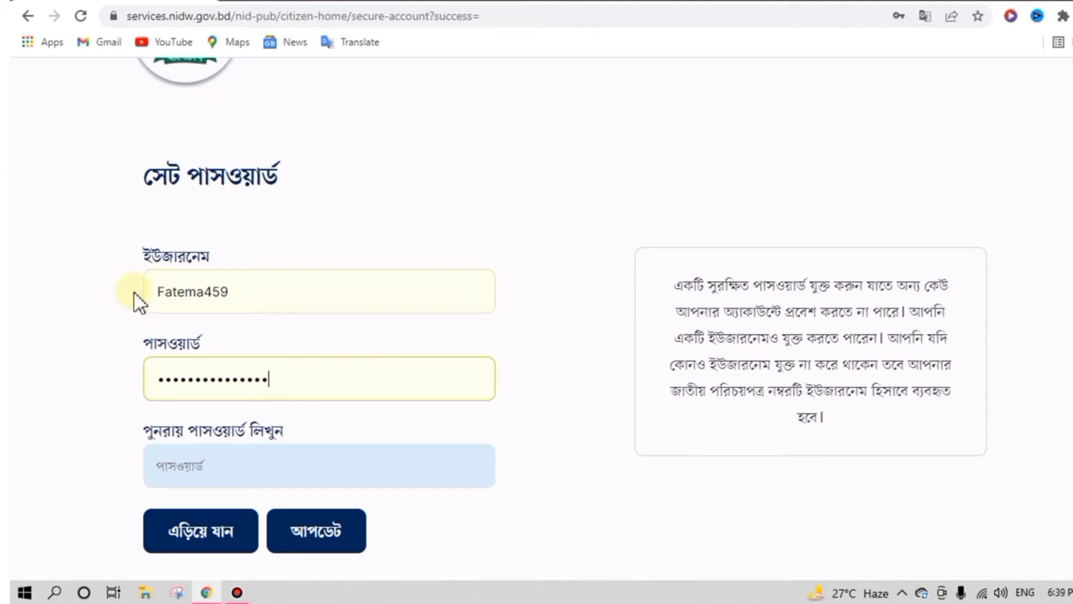
{"action": "key", "text": "BackSpace"}
{"action": "key", "text": "BackSpace"}
{"action": "key", "text": "BackSpace"}
{"action": "key", "text": "BackSpace"}
{"action": "key", "text": "BackSpace"}
{"action": "key", "text": "BackSpace"}
{"action": "key", "text": "BackSpace"}
{"action": "key", "text": "BackSpace"}
{"action": "key", "text": "BackSpace"}
{"action": "key", "text": "BackSpace"}
{"action": "key", "text": "BackSpace"}
{"action": "key", "text": "BackSpace"}
{"action": "key", "text": "BackSpace"}
{"action": "key", "text": "BackSpace"}
{"action": "key", "text": "BackSpace"}
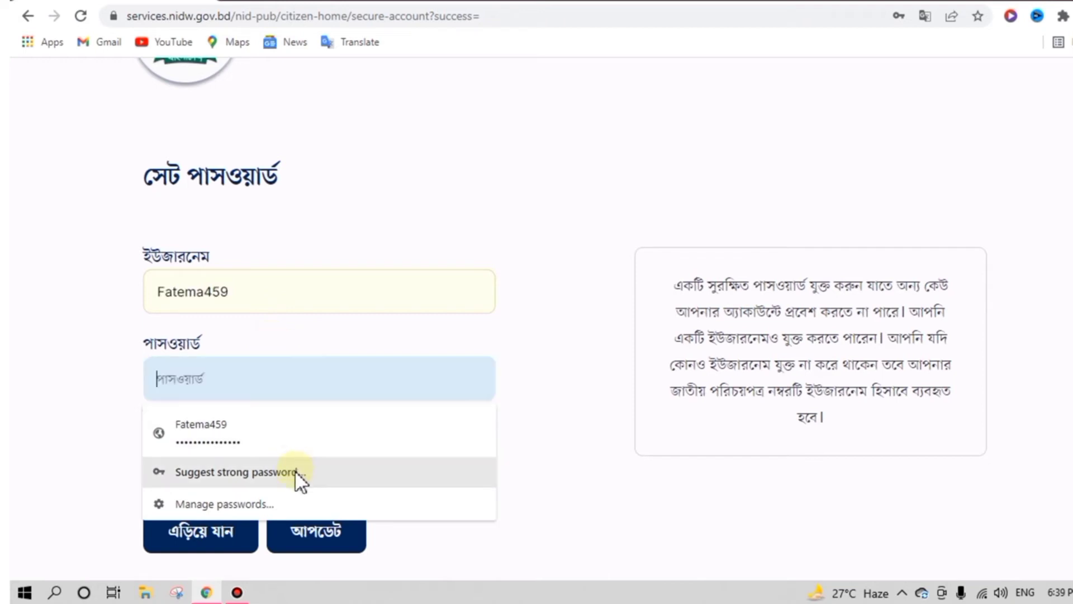
{"action": "left_click", "coordinate": [295, 471]}
{"action": "left_click", "coordinate": [440, 418]}
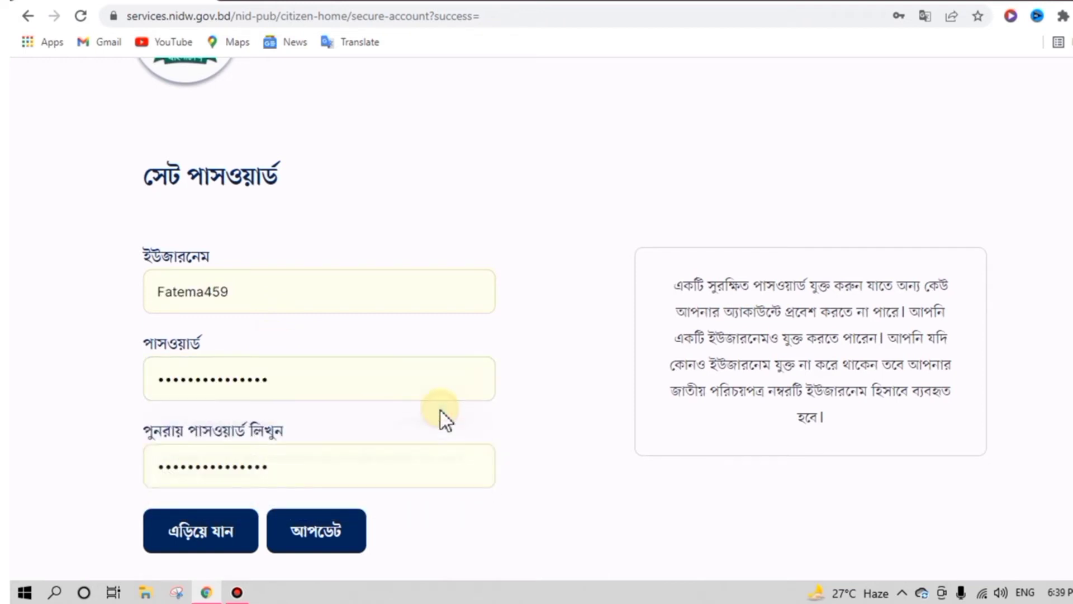
- Adjust the username's trailing digits and save the credentials with আপডেট
{"action": "left_click", "coordinate": [288, 299]}
{"action": "key", "text": "BackSpace"}
{"action": "key", "text": "BackSpace"}
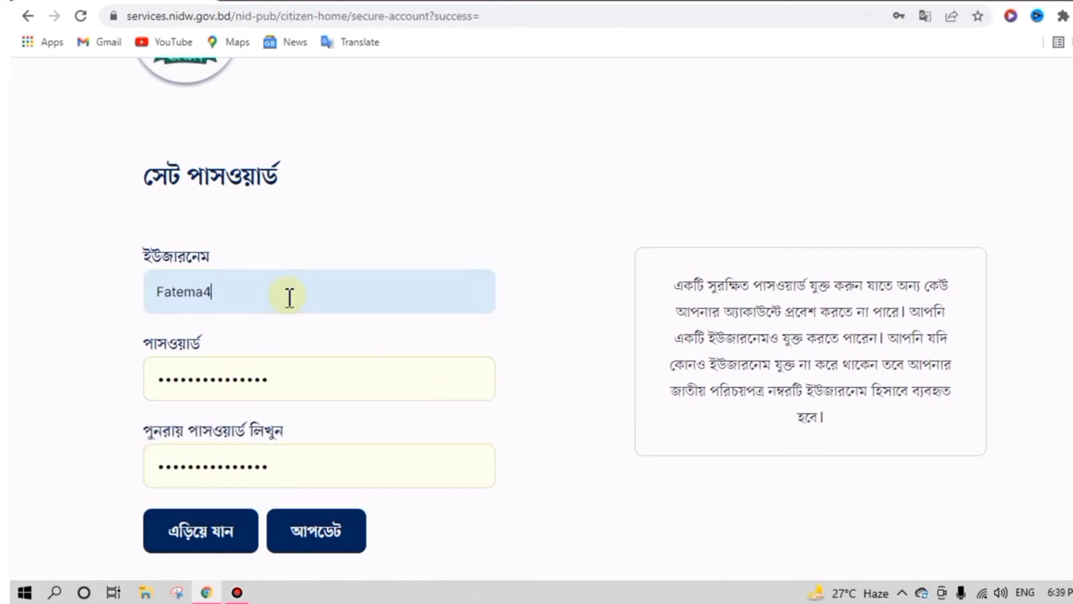
{"action": "type", "text": "78"}
{"action": "left_click", "coordinate": [319, 379]}
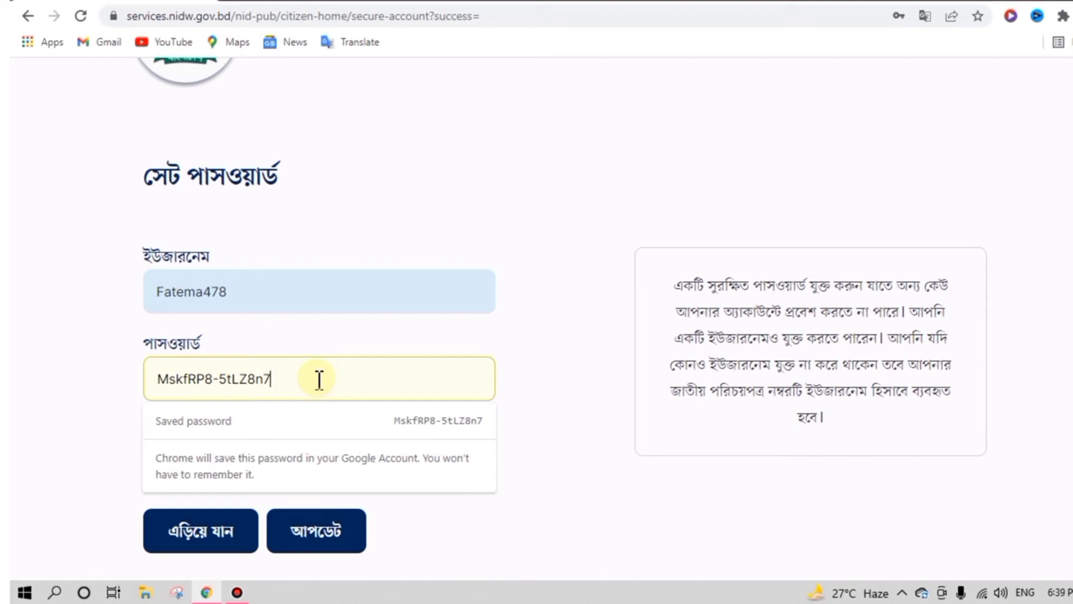
{"action": "left_click", "coordinate": [227, 292]}
{"action": "key", "text": "BackSpace"}
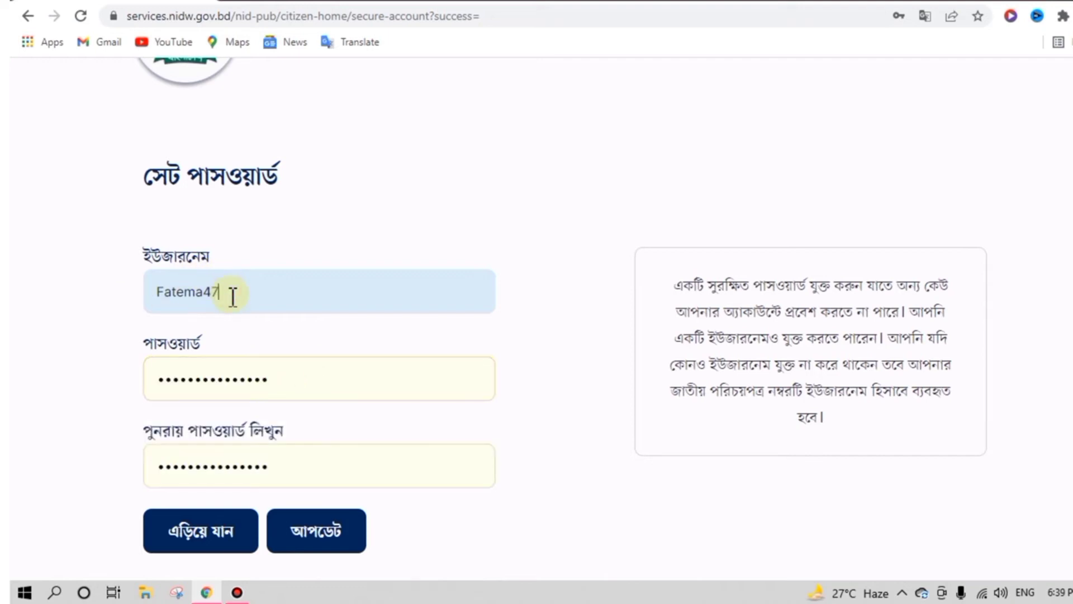
{"action": "key", "text": "BackSpace"}
{"action": "type", "text": "99"}
{"action": "left_click", "coordinate": [391, 387]}
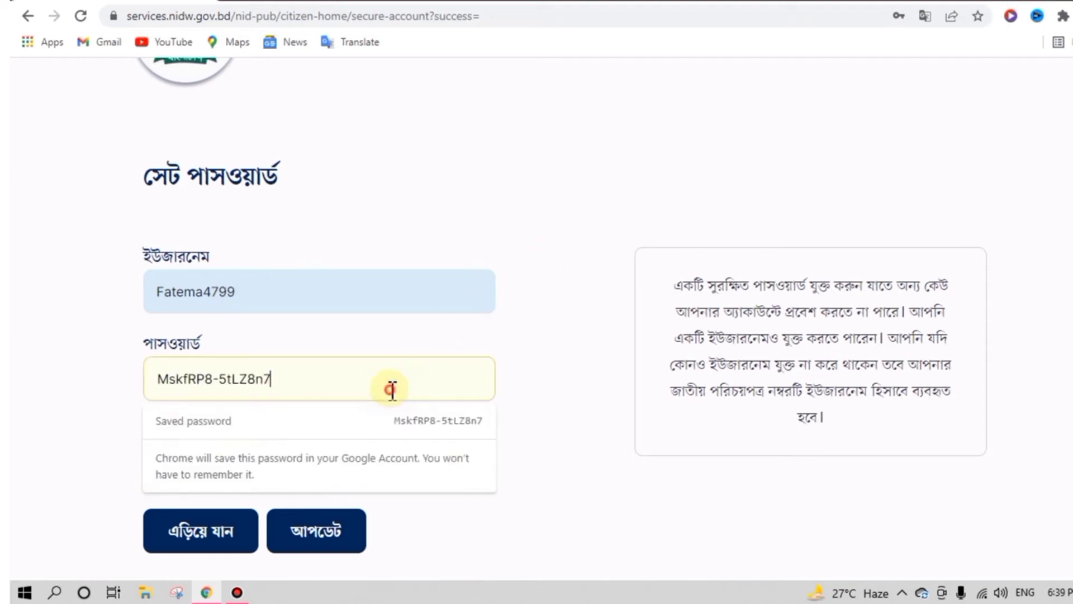
{"action": "left_click", "coordinate": [334, 533]}
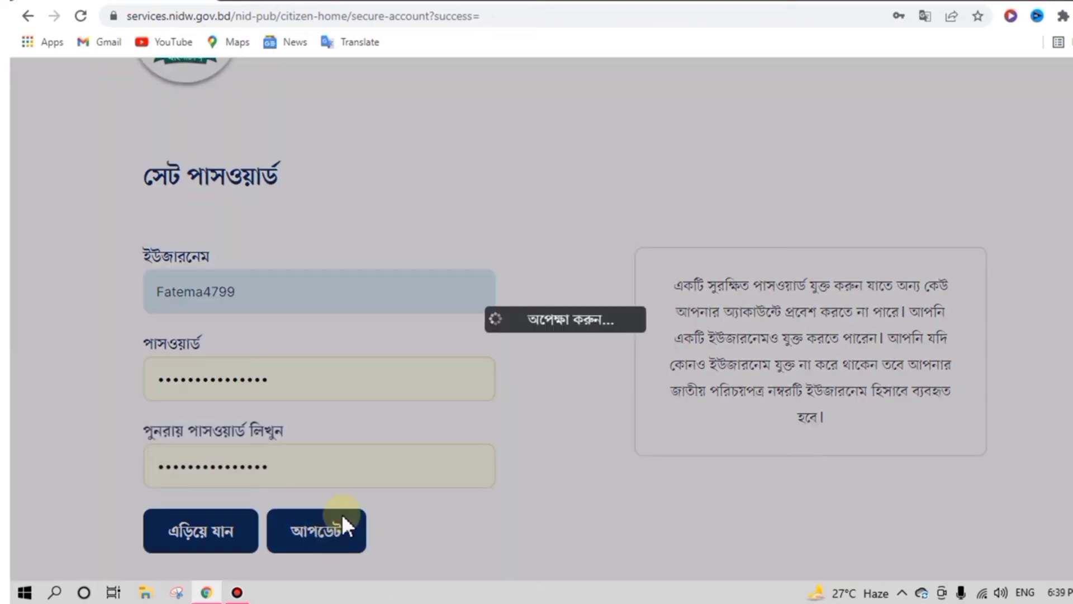
- Open the প্রোফাইল tab to view the citizen's name, gender and birthplace details
{"action": "scroll", "coordinate": [540, 330], "scroll_direction": "down", "scroll_amount": 1}
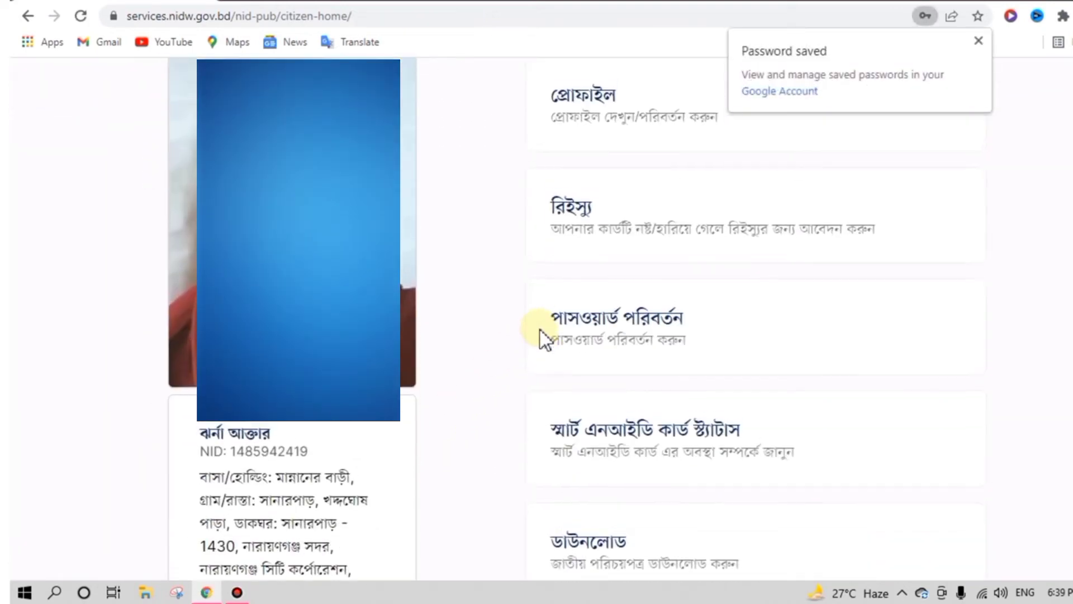
{"action": "scroll", "coordinate": [540, 330], "scroll_direction": "up", "scroll_amount": 1}
{"action": "scroll", "coordinate": [540, 330], "scroll_direction": "down", "scroll_amount": 4}
{"action": "scroll", "coordinate": [540, 329], "scroll_direction": "up", "scroll_amount": 3}
{"action": "scroll", "coordinate": [540, 330], "scroll_direction": "down", "scroll_amount": 3}
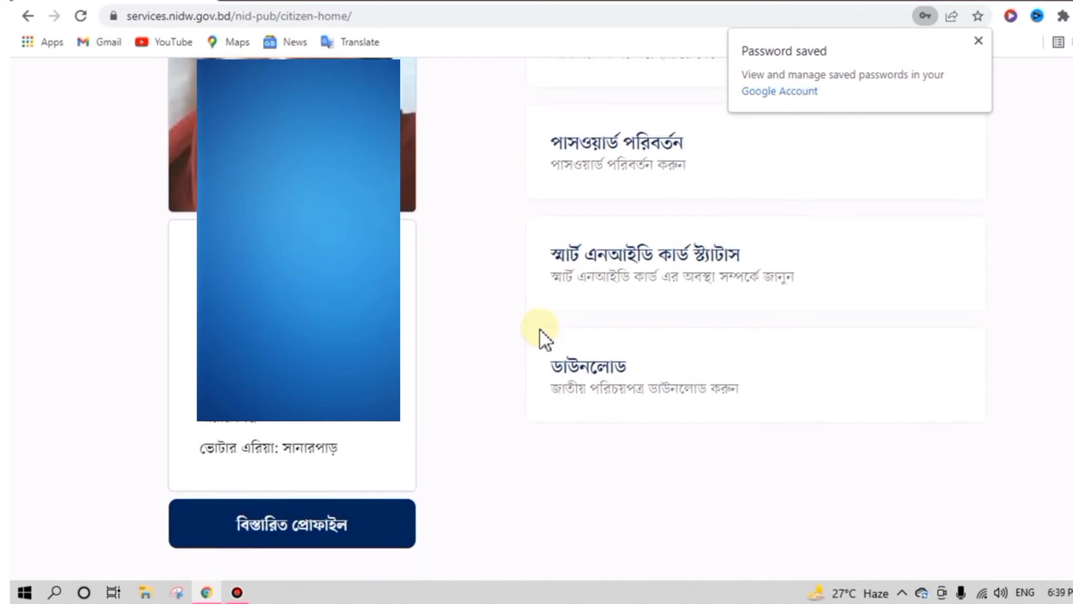
{"action": "scroll", "coordinate": [539, 330], "scroll_direction": "up", "scroll_amount": 7}
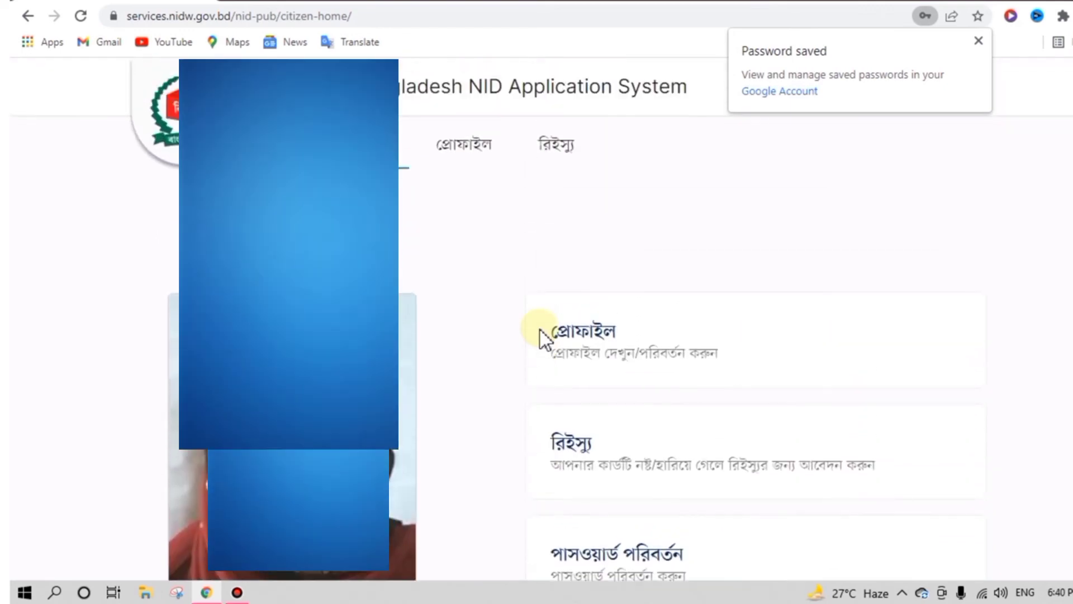
{"action": "scroll", "coordinate": [540, 330], "scroll_direction": "down", "scroll_amount": 9}
{"action": "scroll", "coordinate": [540, 329], "scroll_direction": "up", "scroll_amount": 6}
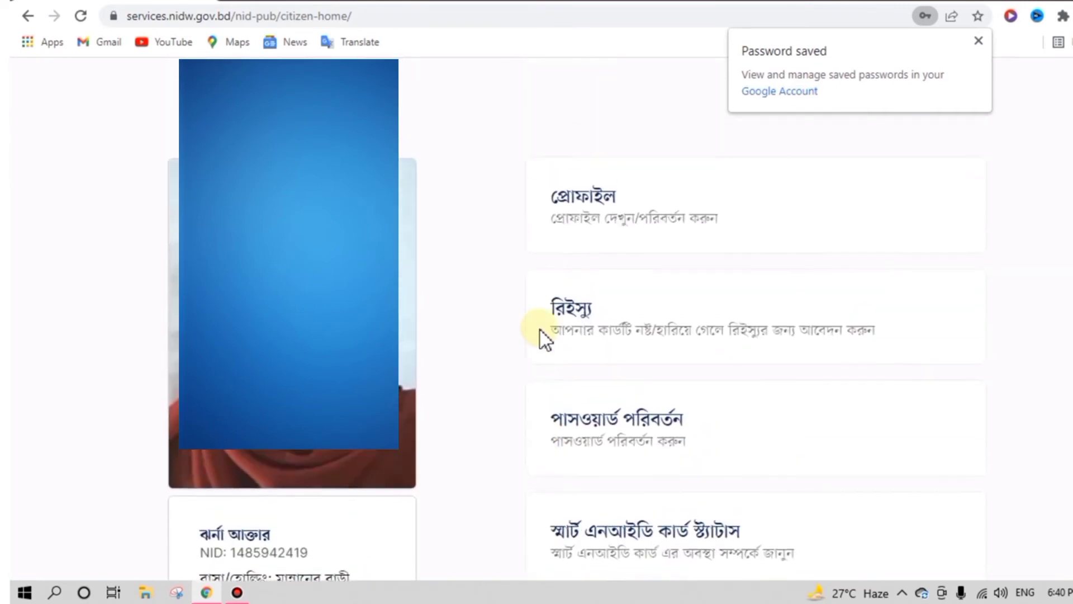
{"action": "scroll", "coordinate": [540, 330], "scroll_direction": "up", "scroll_amount": 1}
{"action": "scroll", "coordinate": [540, 329], "scroll_direction": "down", "scroll_amount": 2}
{"action": "scroll", "coordinate": [540, 334], "scroll_direction": "up", "scroll_amount": 2}
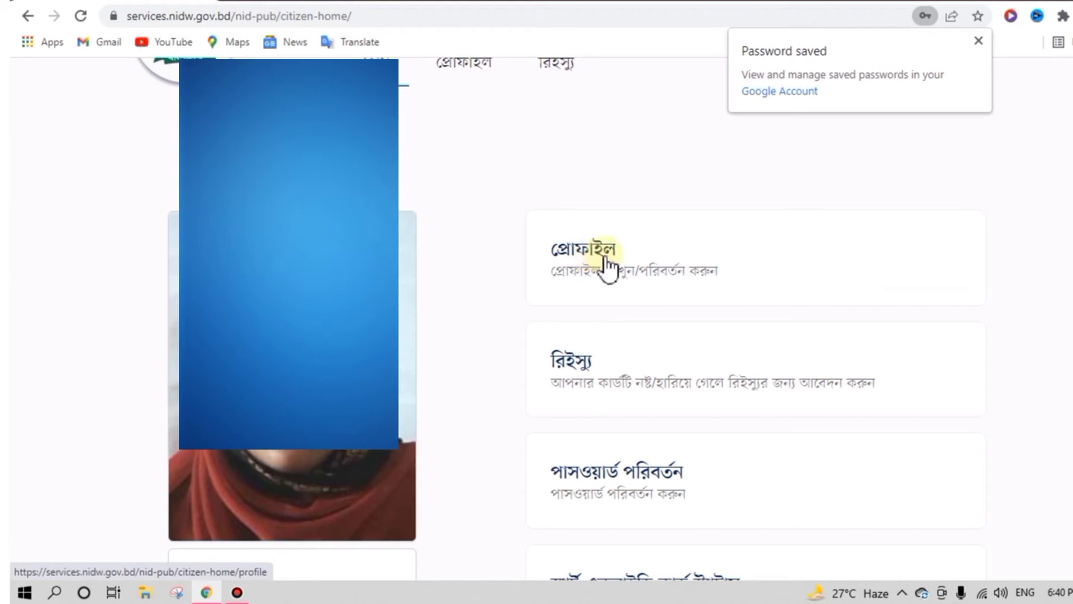
{"action": "scroll", "coordinate": [535, 190], "scroll_direction": "up", "scroll_amount": 2}
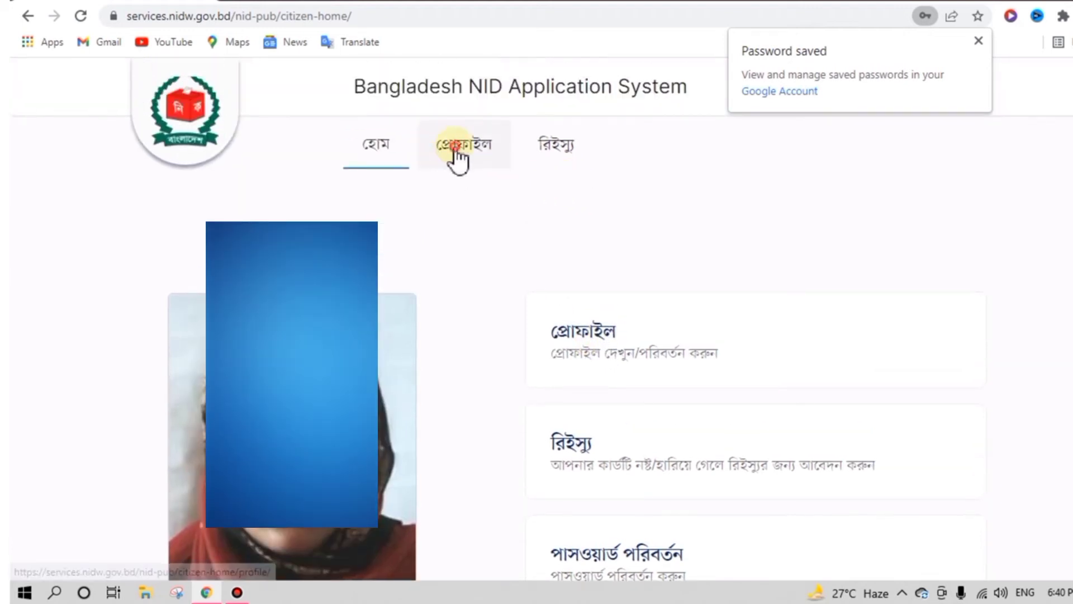
{"action": "left_click", "coordinate": [459, 152]}
{"action": "scroll", "coordinate": [531, 250], "scroll_direction": "down", "scroll_amount": 1}
{"action": "scroll", "coordinate": [753, 173], "scroll_direction": "down", "scroll_amount": 3}
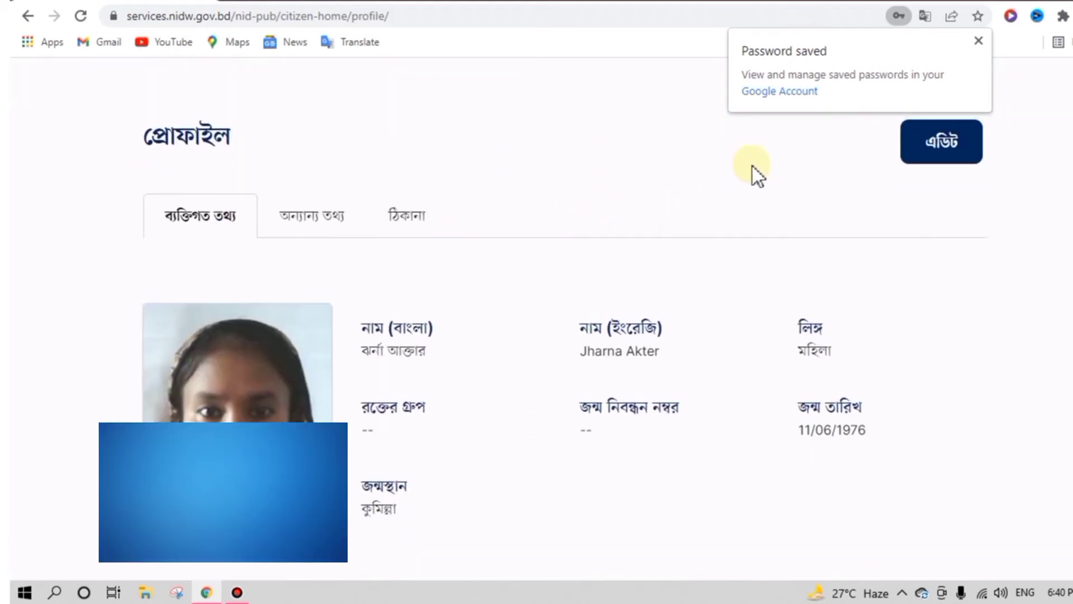
- Start a profile edit with এডিট and accept the ফিস/চার্জ notice via the green বদল button
{"action": "scroll", "coordinate": [556, 357], "scroll_direction": "up", "scroll_amount": 2}
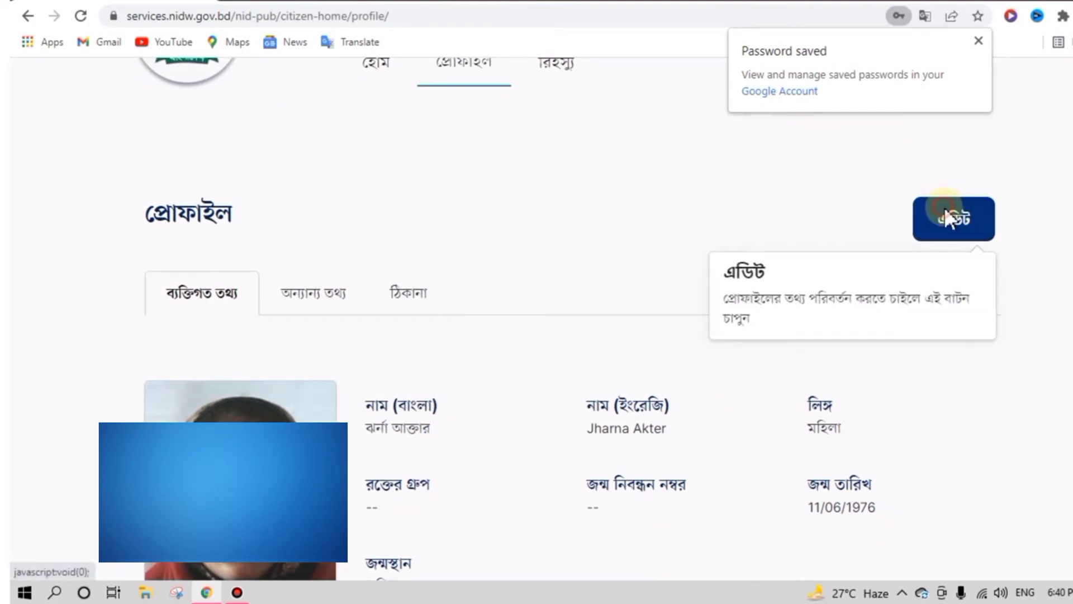
{"action": "left_click", "coordinate": [942, 217]}
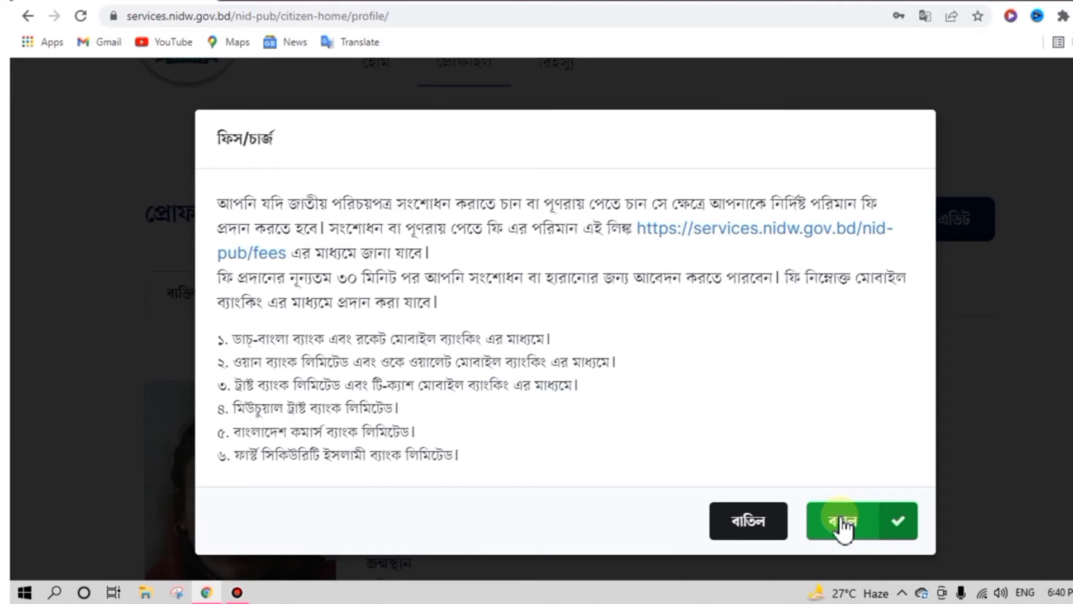
{"action": "left_click", "coordinate": [973, 171]}
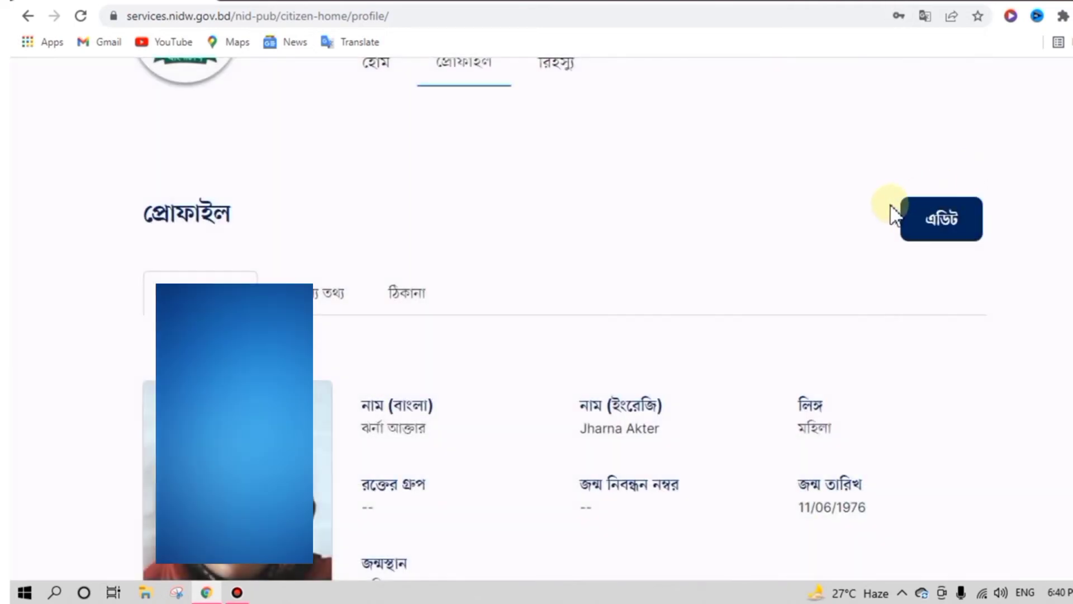
{"action": "scroll", "coordinate": [639, 158], "scroll_direction": "down", "scroll_amount": 3}
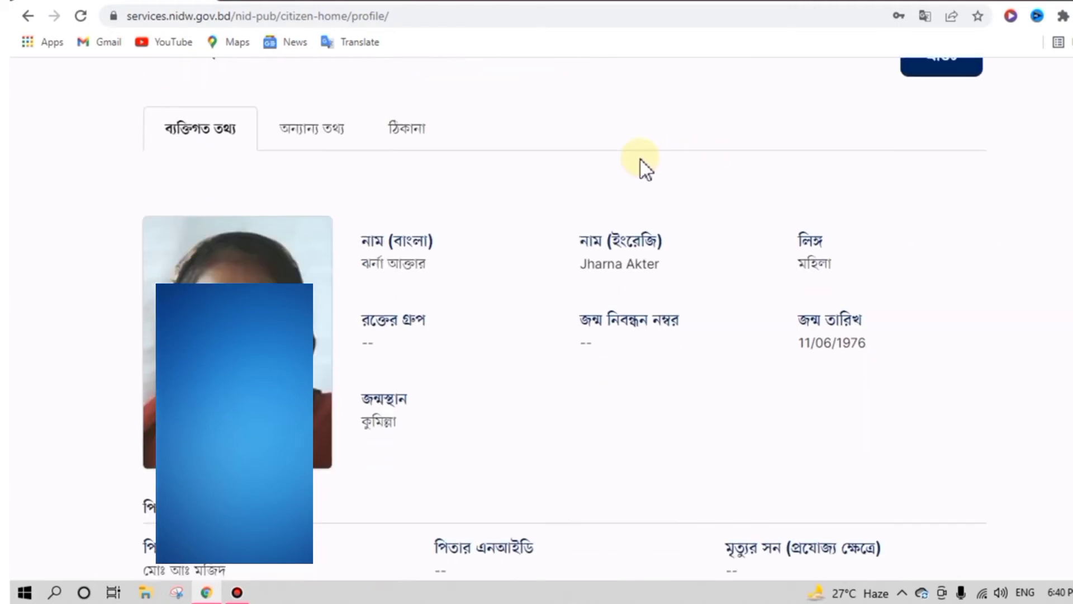
{"action": "scroll", "coordinate": [639, 159], "scroll_direction": "up", "scroll_amount": 3}
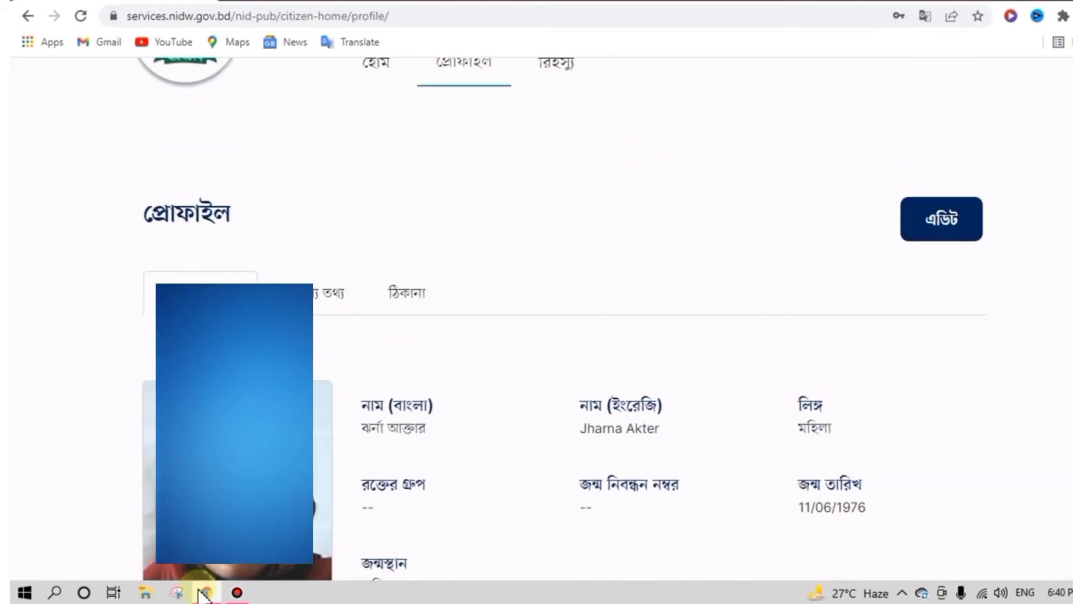
{"action": "left_click", "coordinate": [237, 592]}
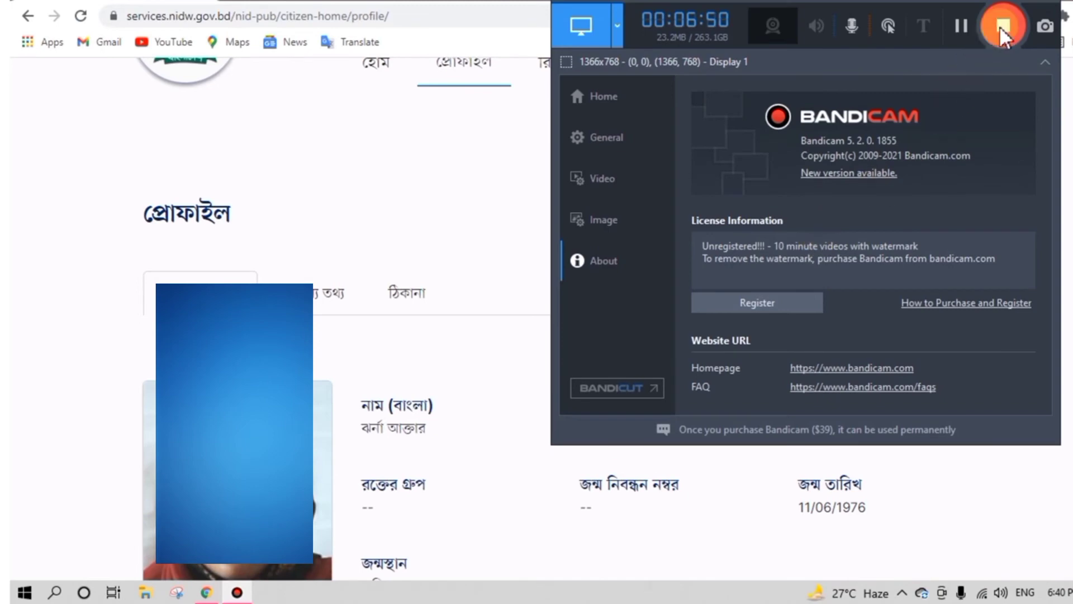
{"action": "left_click", "coordinate": [1013, 2]}
{"action": "scroll", "coordinate": [503, 291], "scroll_direction": "down", "scroll_amount": 2}
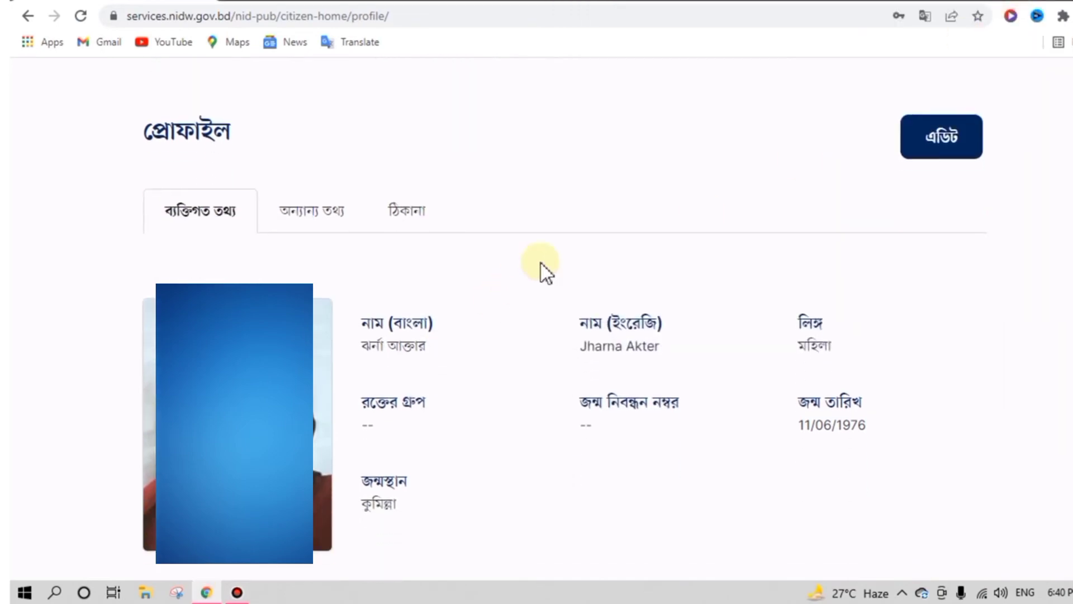
{"action": "left_click", "coordinate": [963, 135]}
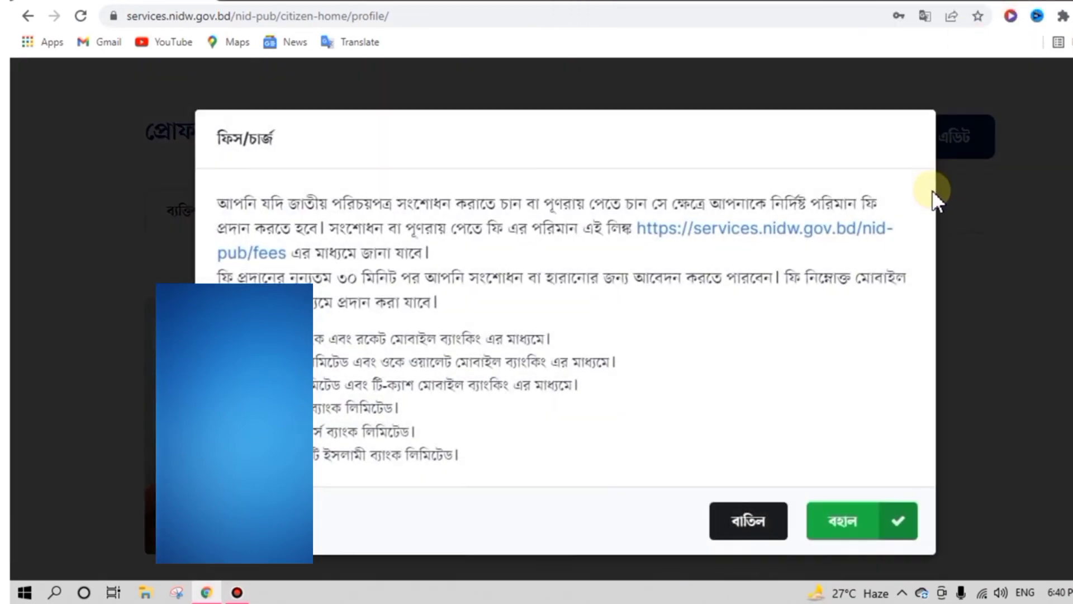
{"action": "left_click", "coordinate": [846, 499]}
- Tick the নাম (বাংলা) correction box and start erasing the current Bangla name
{"action": "scroll", "coordinate": [794, 414], "scroll_direction": "down", "scroll_amount": 5}
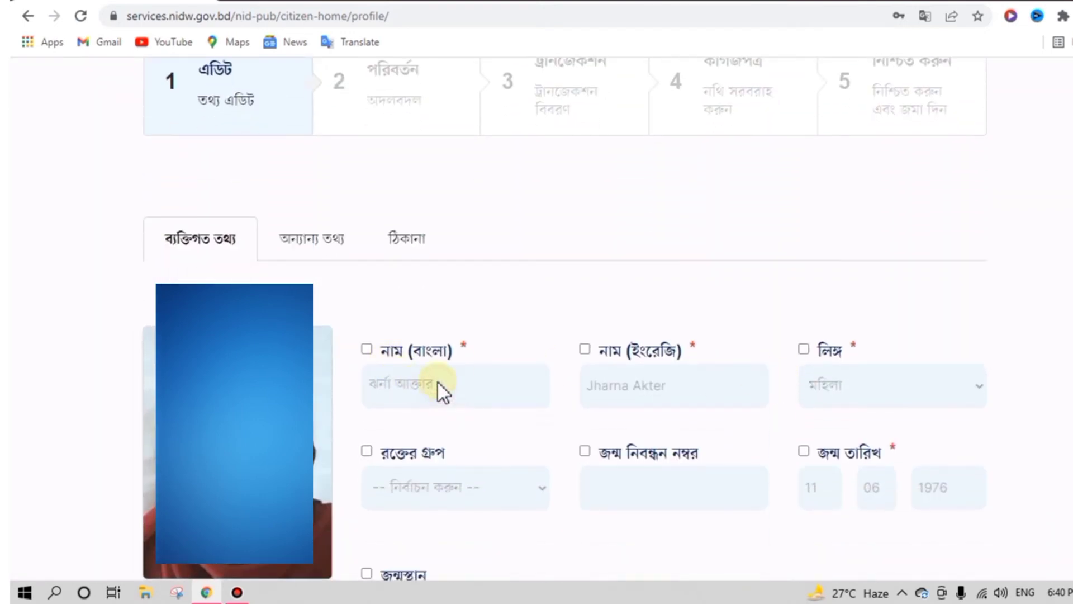
{"action": "scroll", "coordinate": [440, 377], "scroll_direction": "up", "scroll_amount": 2}
{"action": "scroll", "coordinate": [440, 376], "scroll_direction": "down", "scroll_amount": 4}
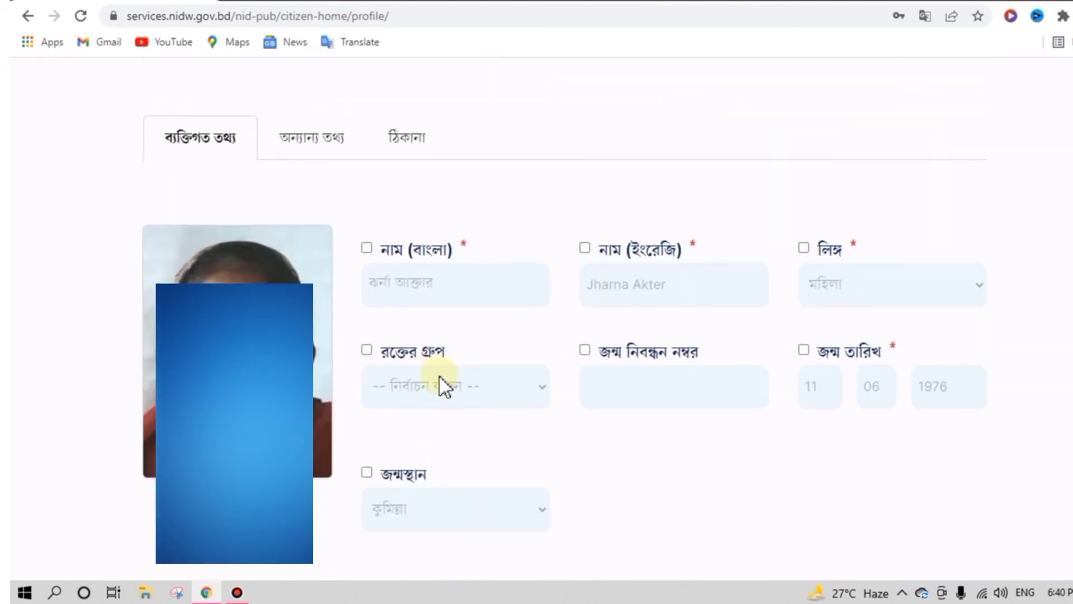
{"action": "scroll", "coordinate": [439, 377], "scroll_direction": "down", "scroll_amount": 3}
{"action": "scroll", "coordinate": [440, 376], "scroll_direction": "up", "scroll_amount": 6}
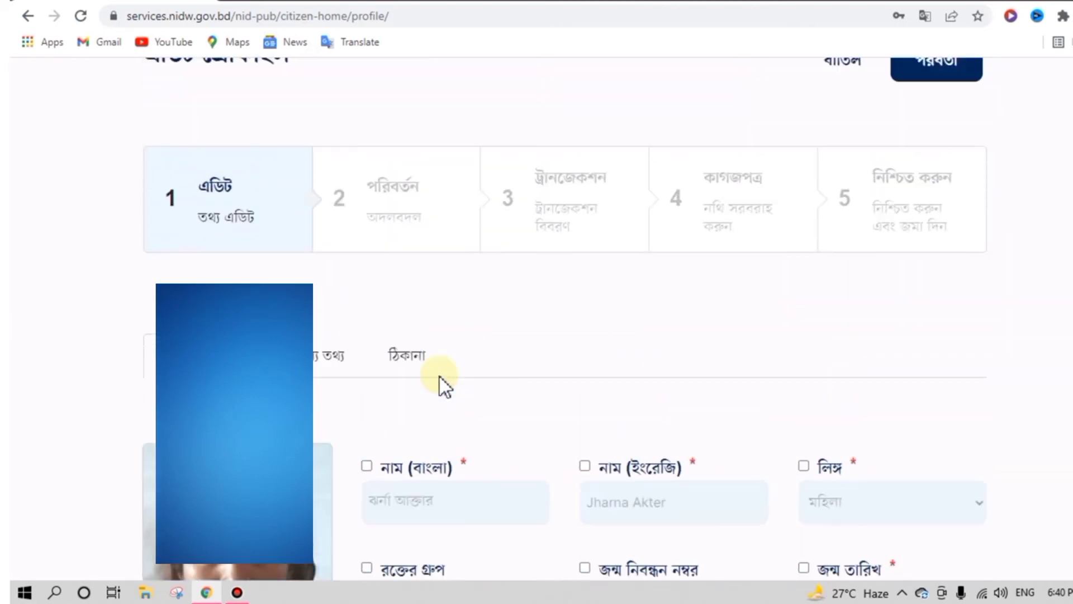
{"action": "scroll", "coordinate": [439, 377], "scroll_direction": "down", "scroll_amount": 3}
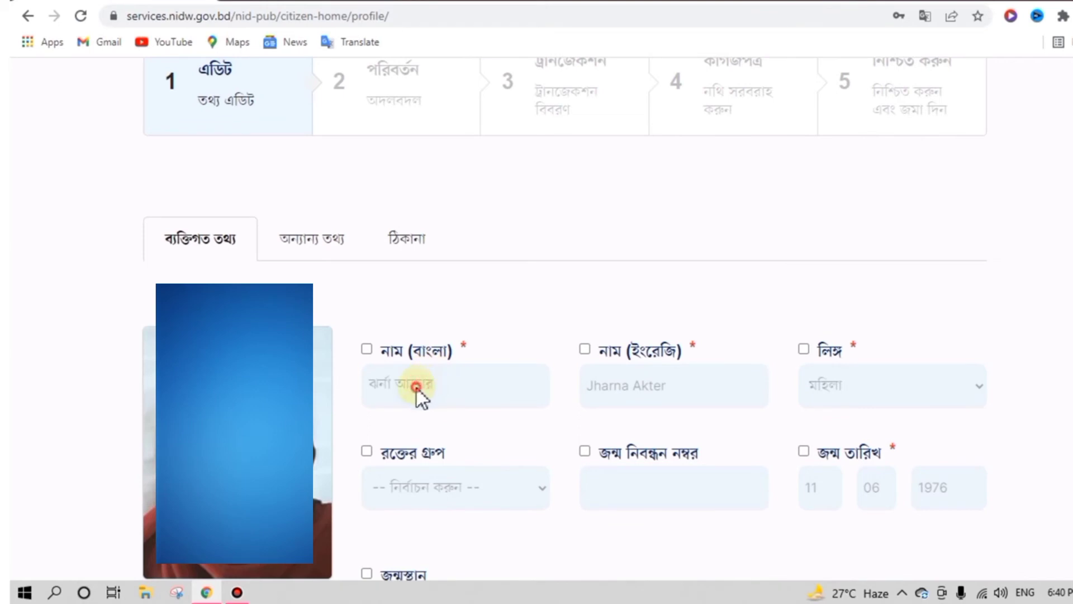
{"action": "left_click", "coordinate": [368, 349]}
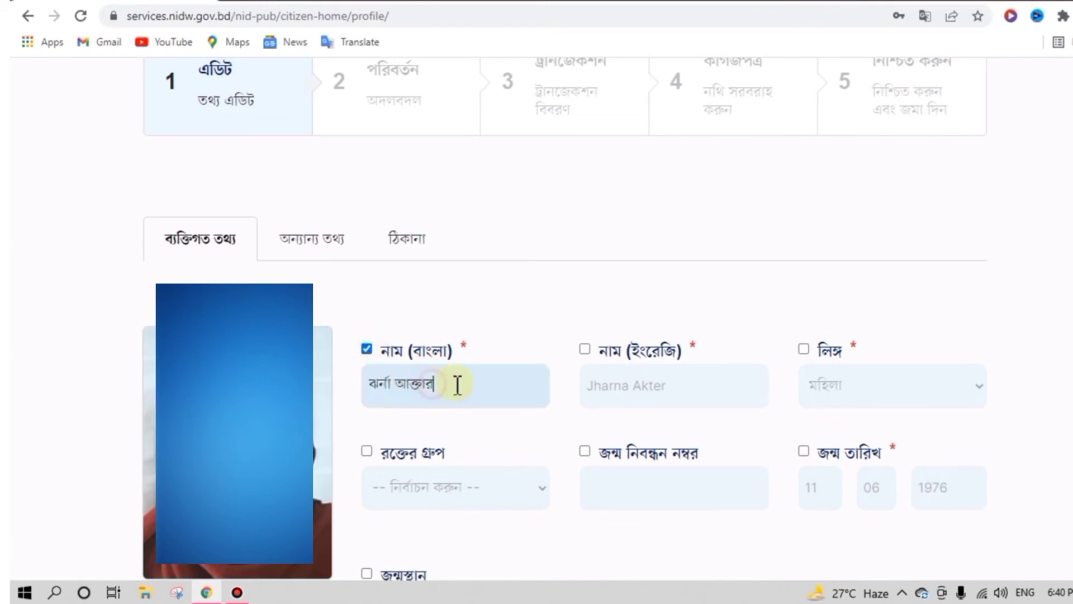
{"action": "left_click", "coordinate": [486, 384]}
{"action": "key", "text": "BackSpace"}
{"action": "key", "text": "BackSpace"}
{"action": "key", "text": "BackSpace"}
{"action": "key", "text": "BackSpace"}
{"action": "key", "text": "BackSpace"}
{"action": "key", "text": "BackSpace"}
{"action": "key", "text": "BackSpace"}
{"action": "key", "text": "BackSpace"}
{"action": "key", "text": "BackSpace"}
{"action": "key", "text": "BackSpace"}
{"action": "key", "text": "BackSpace"}
{"action": "key", "text": "BackSpace"}
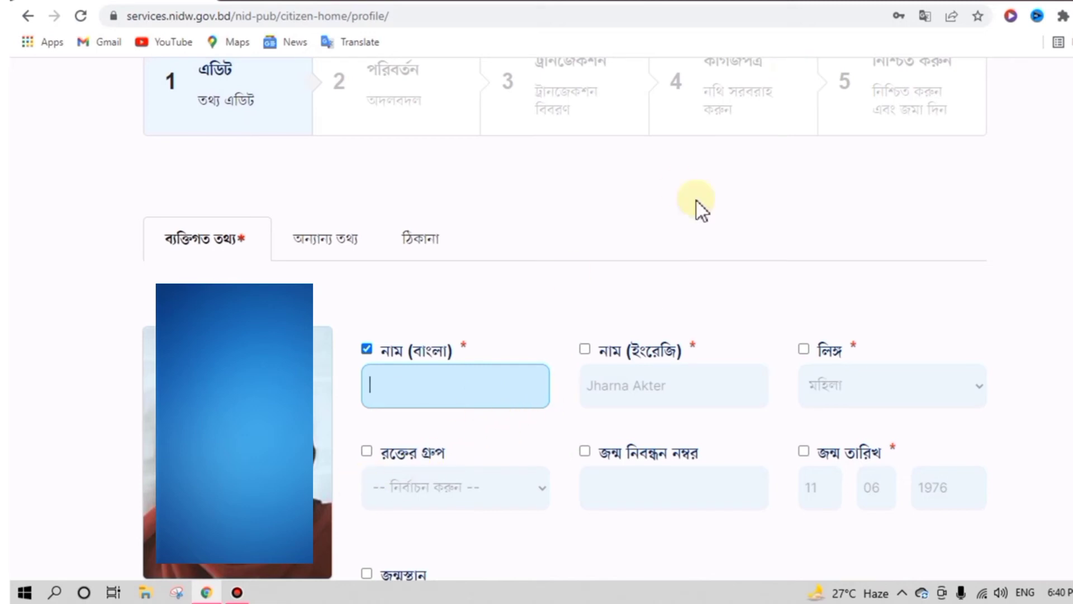
- Re-enable the Bangla name correction and clear the existing Bangla name text completely
{"action": "left_click", "coordinate": [367, 349]}
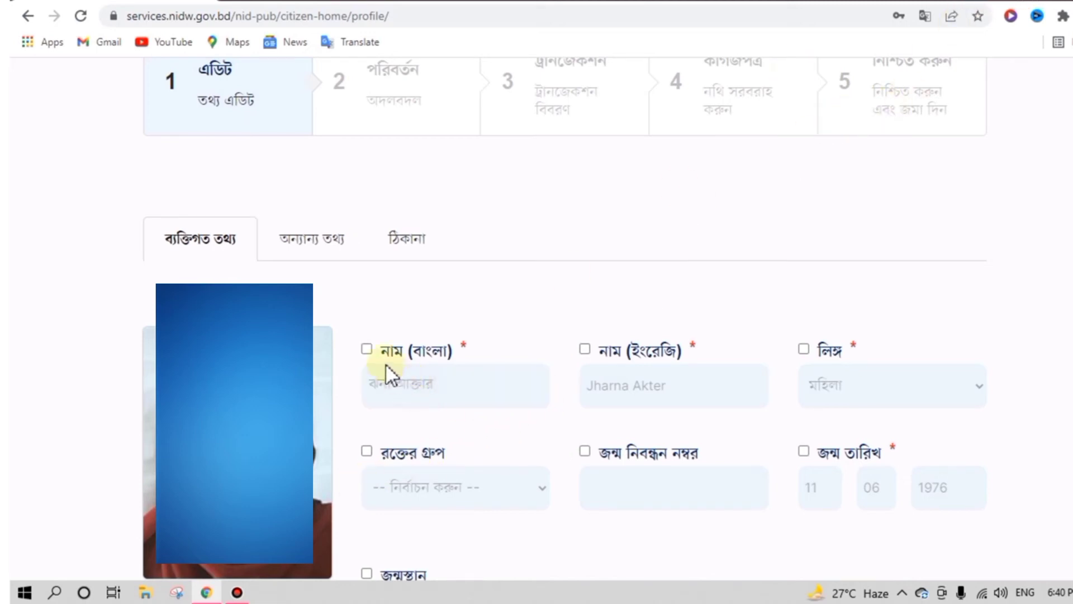
{"action": "left_click", "coordinate": [367, 350]}
{"action": "key", "text": "BackSpace"}
{"action": "key", "text": "BackSpace"}
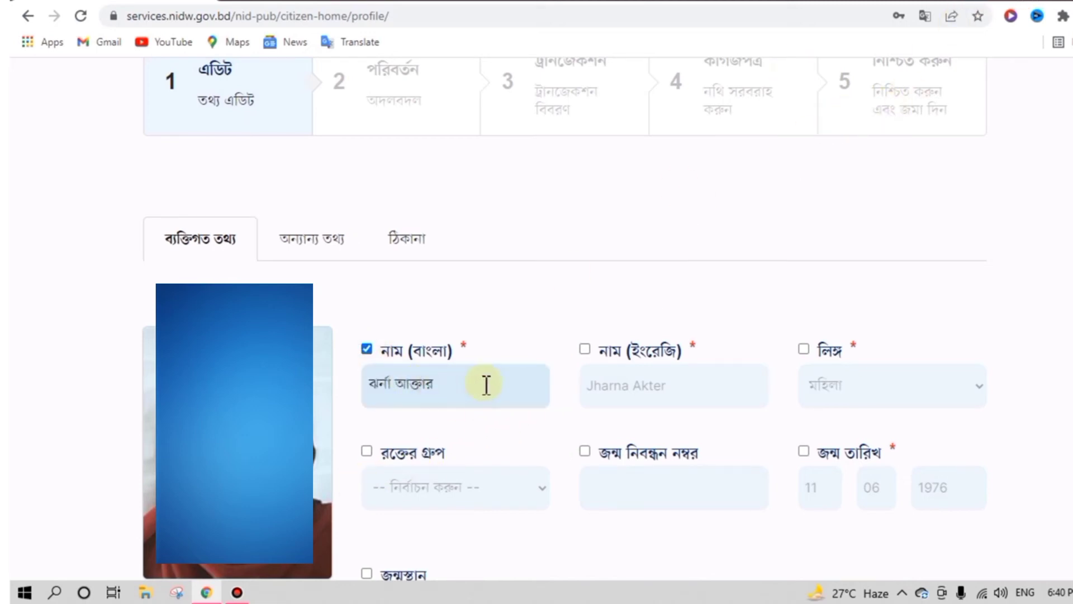
{"action": "key", "text": "BackSpace"}
{"action": "key", "text": "BackSpace"}
{"action": "key", "text": "BackSpace"}
{"action": "key", "text": "BackSpace"}
{"action": "key", "text": "BackSpace"}
{"action": "key", "text": "BackSpace"}
{"action": "key", "text": "BackSpace"}
{"action": "key", "text": "BackSpace"}
{"action": "key", "text": "BackSpace"}
{"action": "key", "text": "BackSpace"}
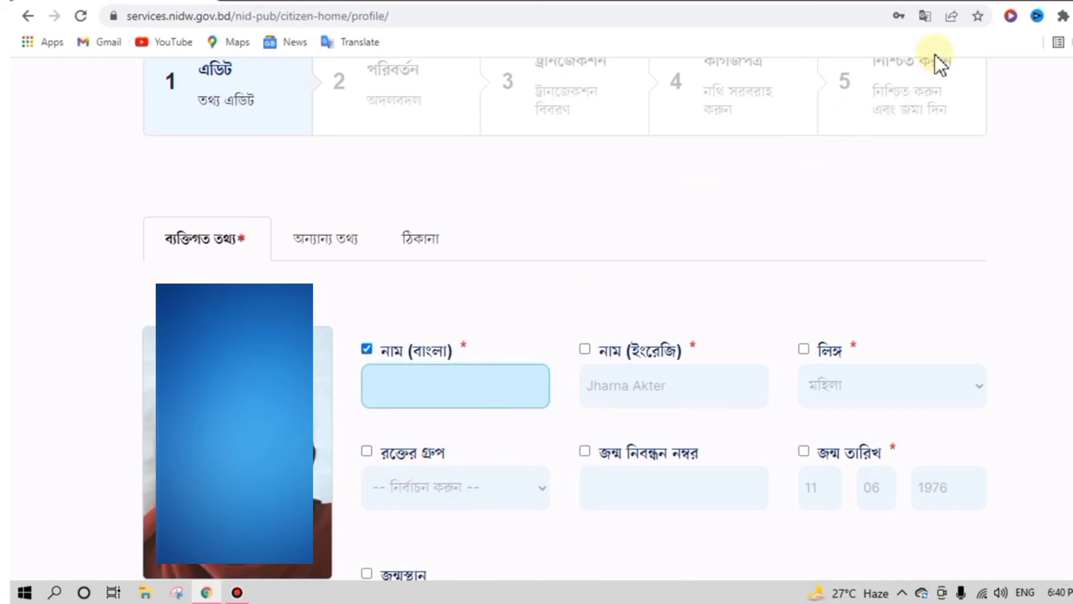
{"action": "left_click", "coordinate": [417, 385]}
{"action": "left_click", "coordinate": [372, 352]}
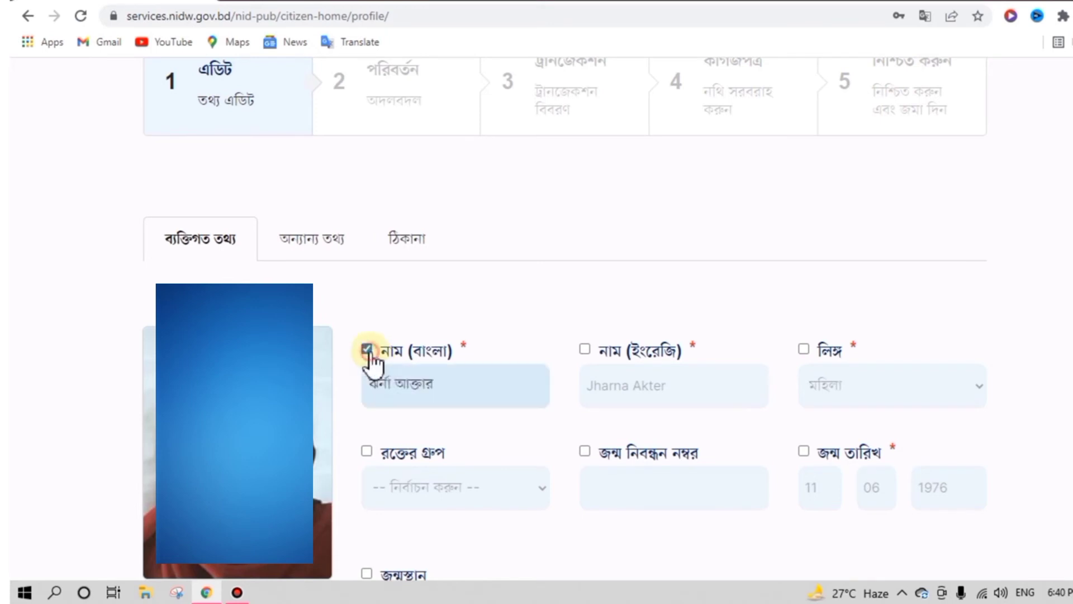
{"action": "key", "text": "BackSpace"}
{"action": "key", "text": "BackSpace"}
{"action": "key", "text": "BackSpace"}
{"action": "key", "text": "BackSpace"}
{"action": "key", "text": "BackSpace"}
{"action": "key", "text": "BackSpace"}
{"action": "key", "text": "BackSpace"}
{"action": "key", "text": "BackSpace"}
{"action": "key", "text": "BackSpace"}
{"action": "key", "text": "BackSpace"}
{"action": "key", "text": "BackSpace"}
{"action": "key", "text": "BackSpace"}
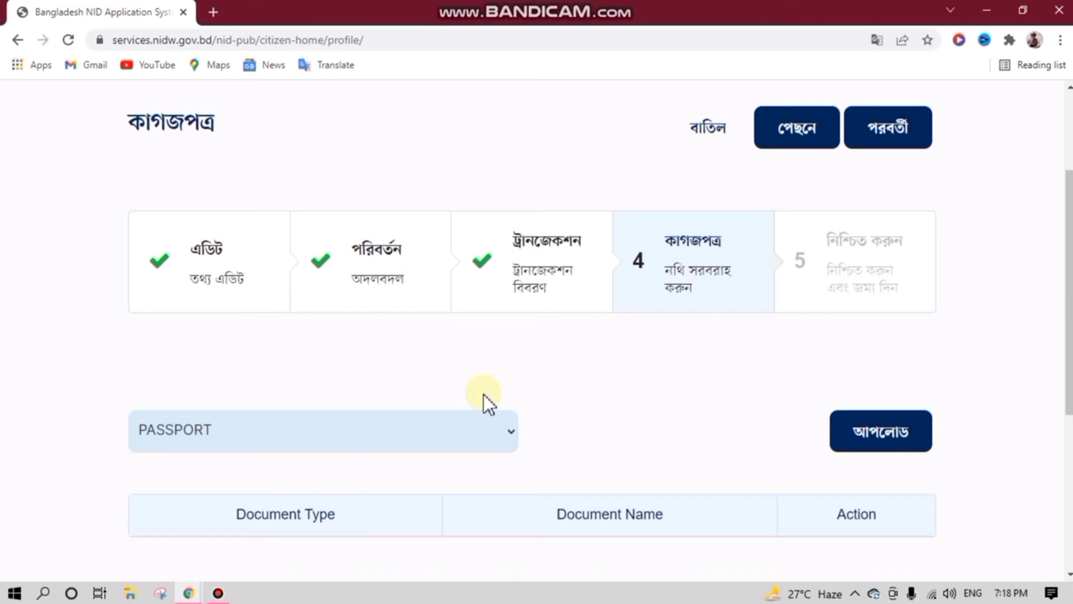
- Set the upload document type to NID
{"action": "scroll", "coordinate": [484, 394], "scroll_direction": "down", "scroll_amount": 1}
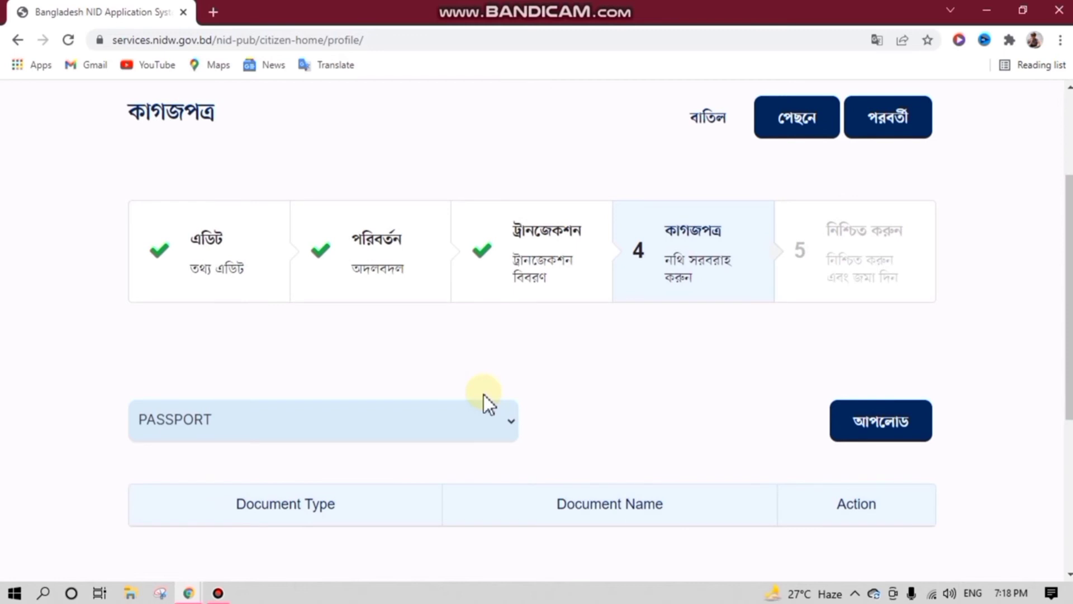
{"action": "scroll", "coordinate": [484, 394], "scroll_direction": "down", "scroll_amount": 2}
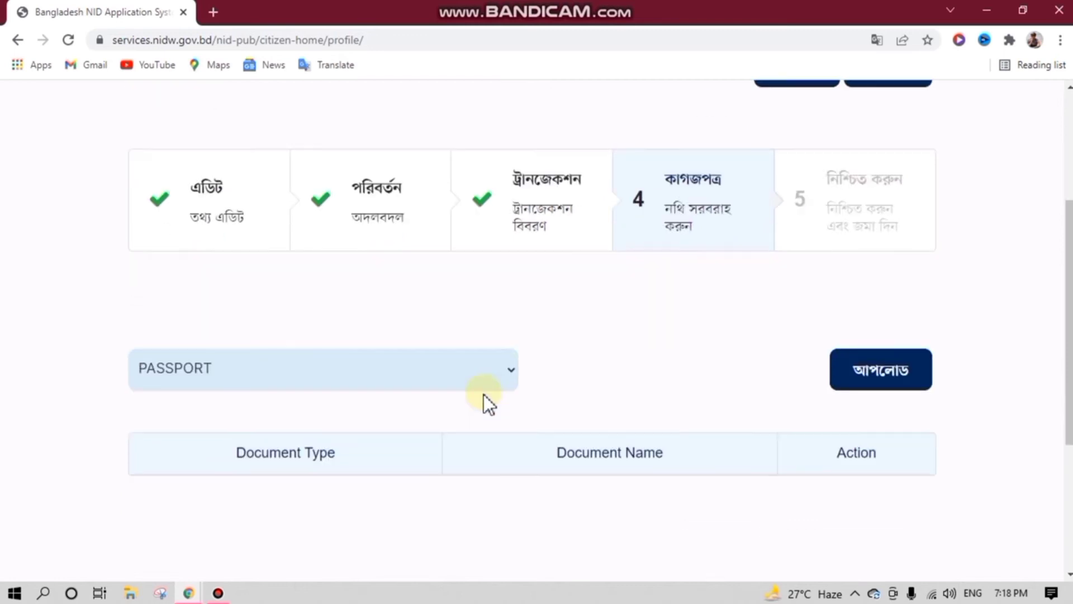
{"action": "scroll", "coordinate": [484, 395], "scroll_direction": "down", "scroll_amount": 1}
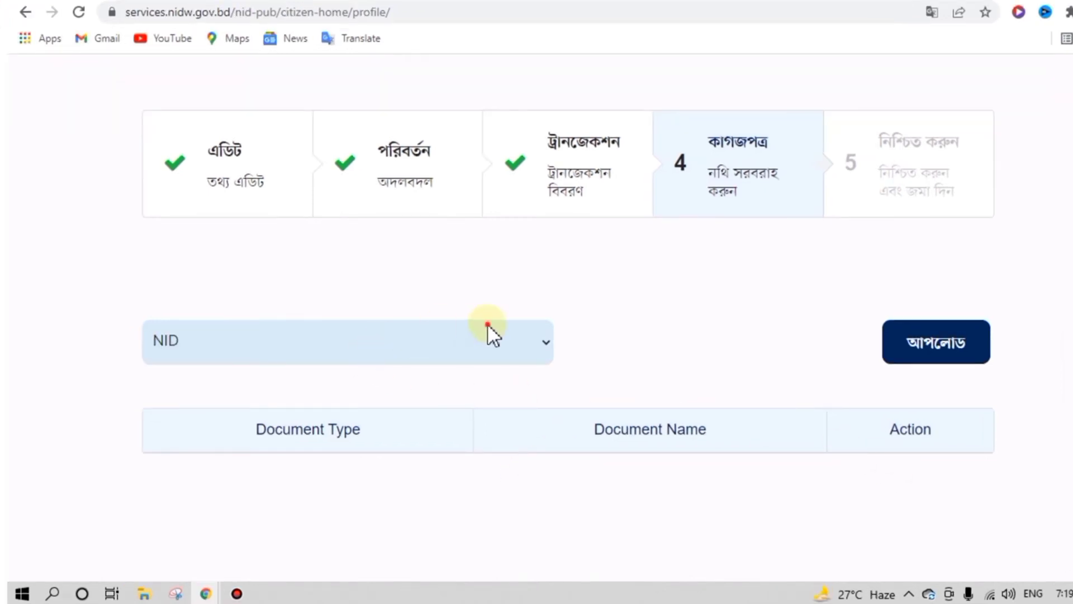
{"action": "left_click", "coordinate": [458, 342]}
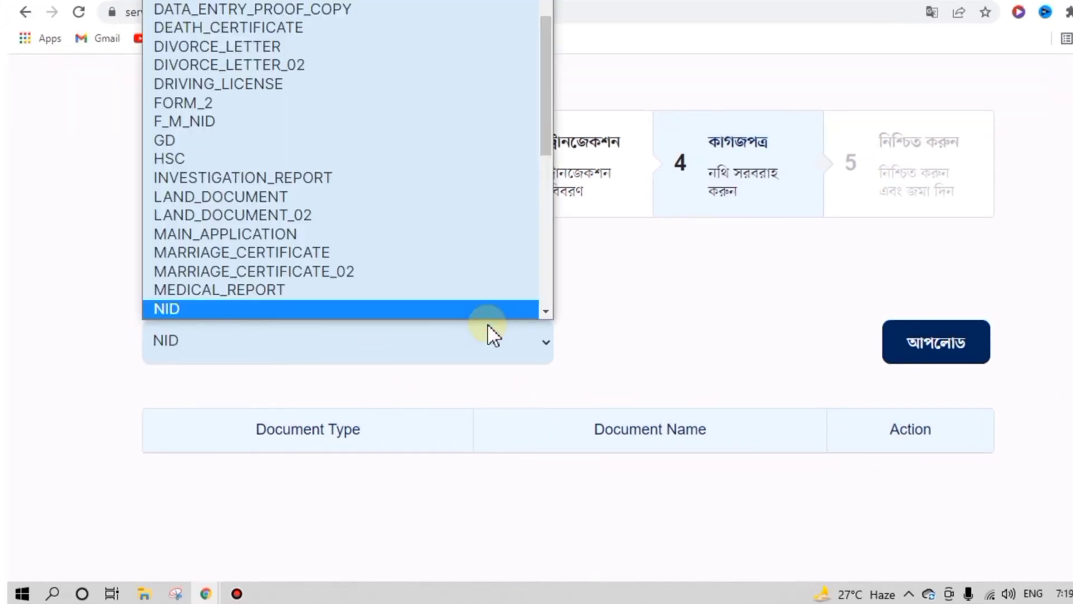
{"action": "scroll", "coordinate": [454, 328], "scroll_direction": "down", "scroll_amount": 1}
{"action": "scroll", "coordinate": [486, 317], "scroll_direction": "down", "scroll_amount": 1}
{"action": "left_click", "coordinate": [479, 337]}
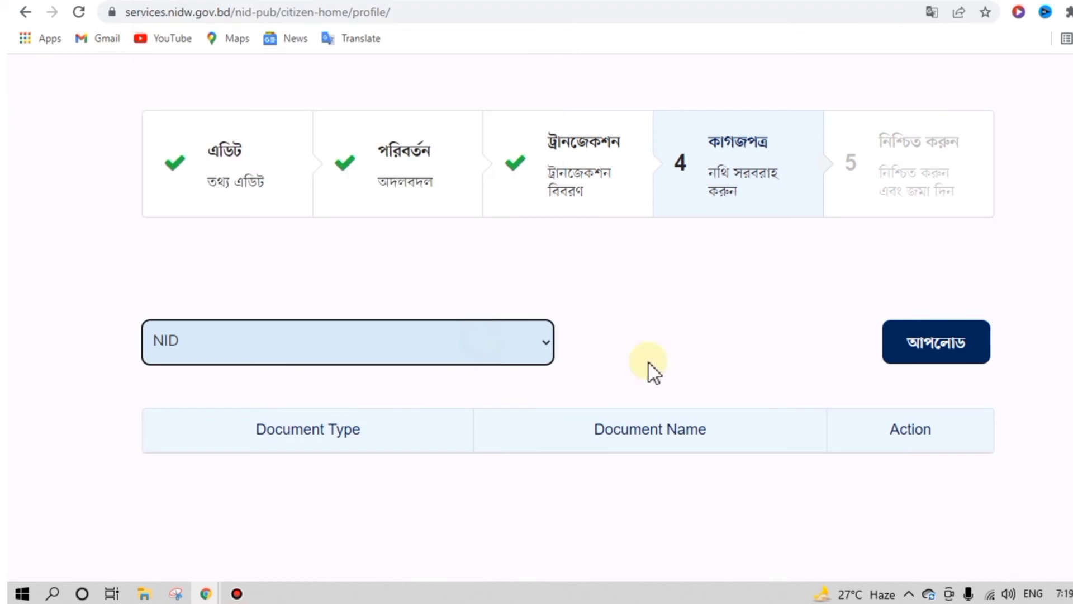
- Select the NID card image file for upload
{"action": "left_click", "coordinate": [971, 338]}
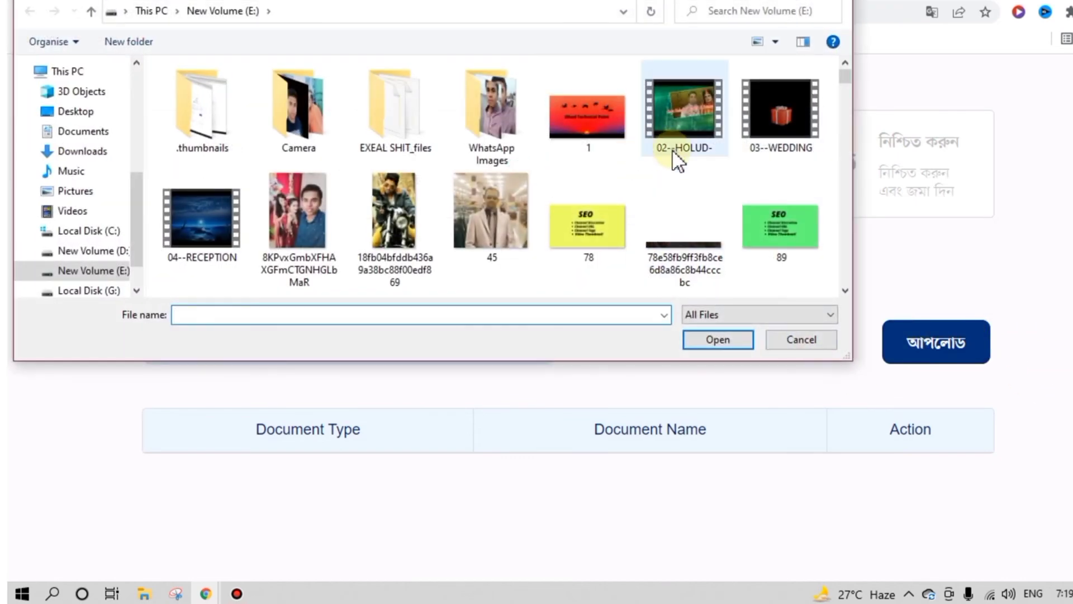
{"action": "scroll", "coordinate": [675, 156], "scroll_direction": "down", "scroll_amount": 1}
{"action": "scroll", "coordinate": [674, 150], "scroll_direction": "down", "scroll_amount": 5}
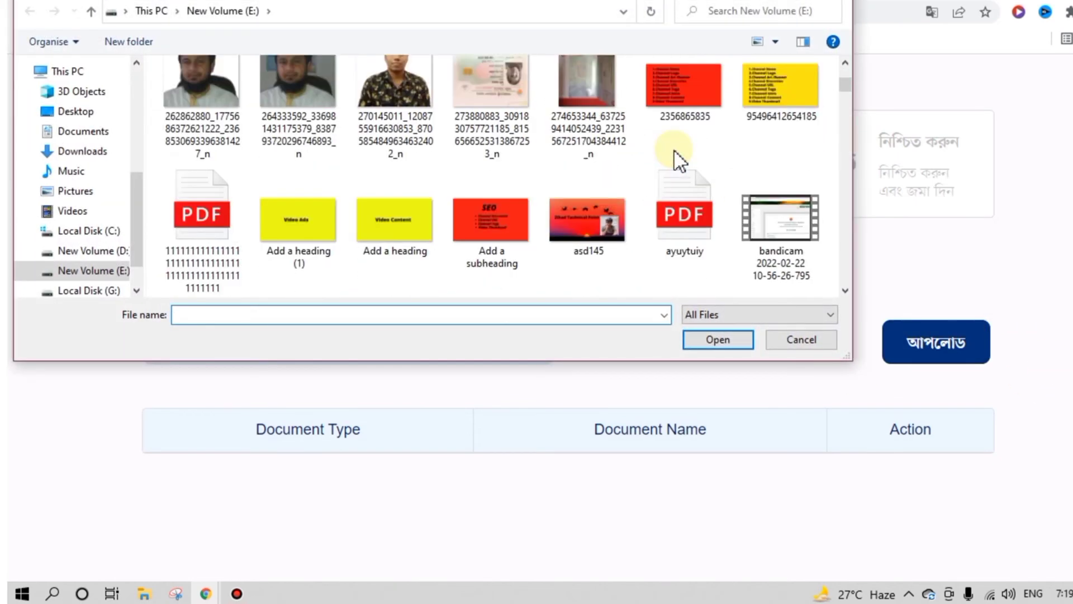
{"action": "left_click", "coordinate": [508, 99]}
{"action": "scroll", "coordinate": [511, 125], "scroll_direction": "up", "scroll_amount": 1}
- Upload the chosen NID image, then set the document type to PASSPORT
{"action": "left_click", "coordinate": [717, 339]}
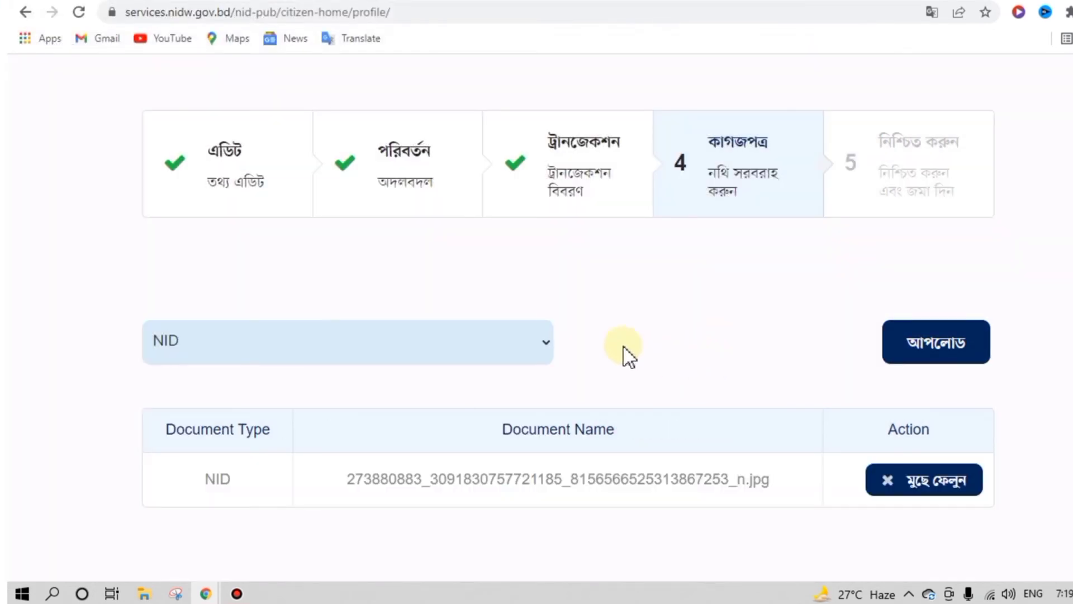
{"action": "left_click", "coordinate": [546, 340]}
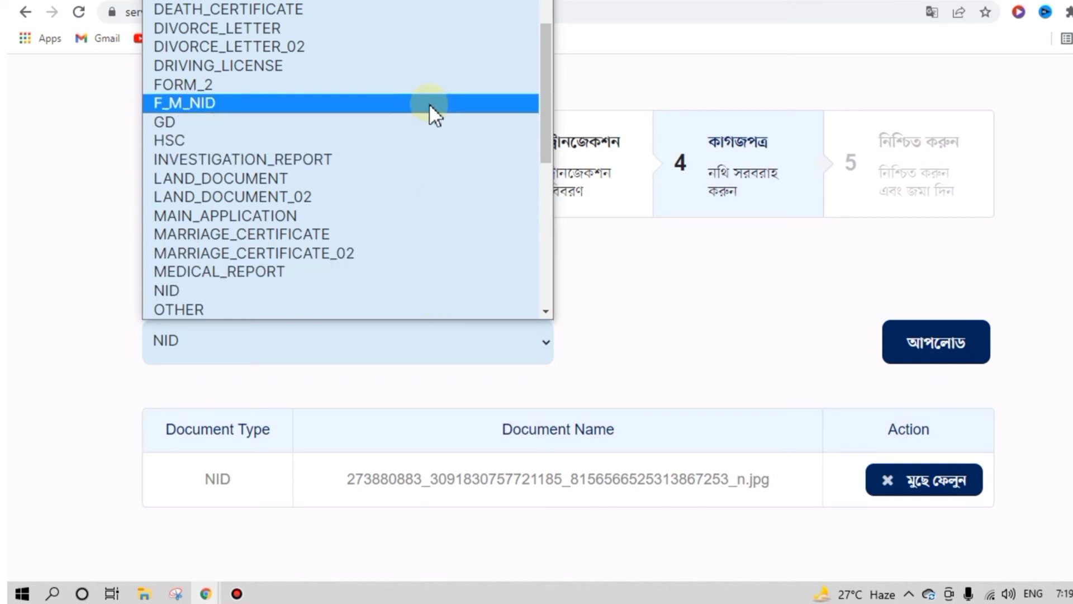
{"action": "scroll", "coordinate": [447, 204], "scroll_direction": "up", "scroll_amount": 2}
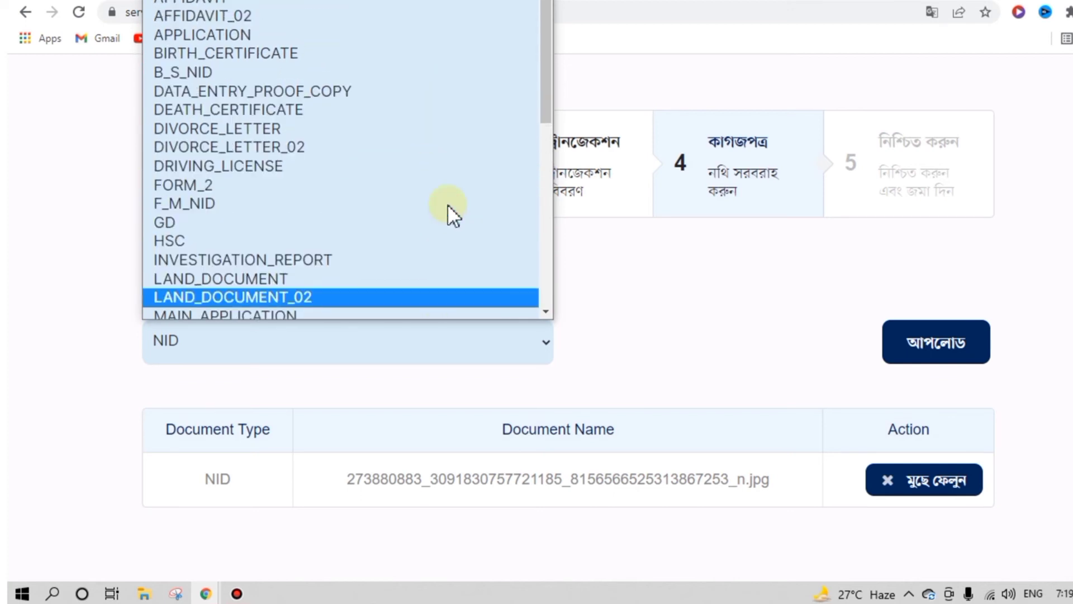
{"action": "scroll", "coordinate": [461, 106], "scroll_direction": "down", "scroll_amount": 1}
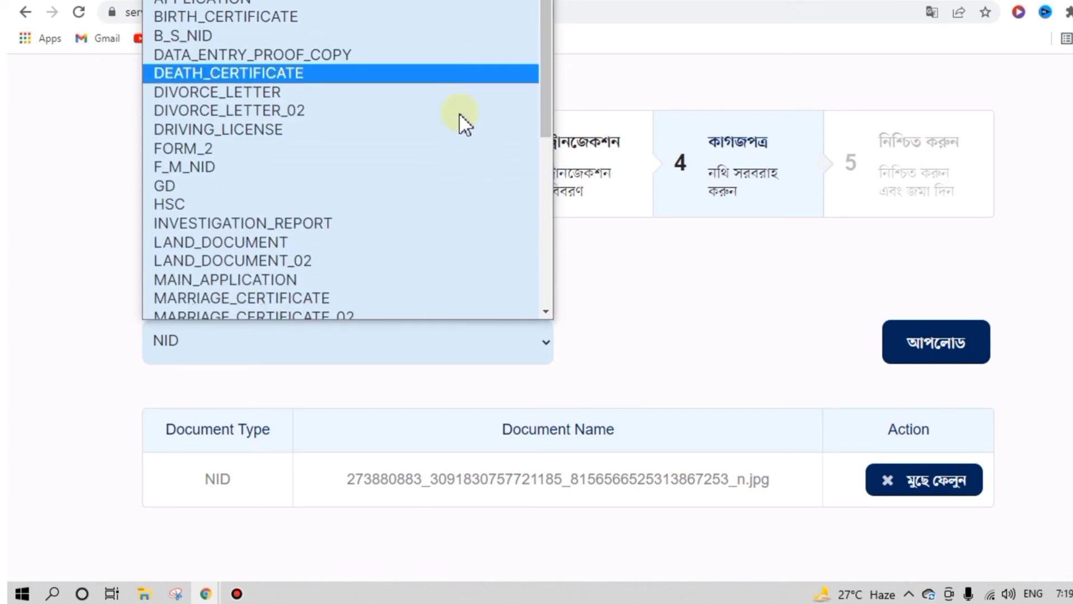
{"action": "scroll", "coordinate": [458, 123], "scroll_direction": "down", "scroll_amount": 7}
{"action": "scroll", "coordinate": [457, 190], "scroll_direction": "up", "scroll_amount": 3}
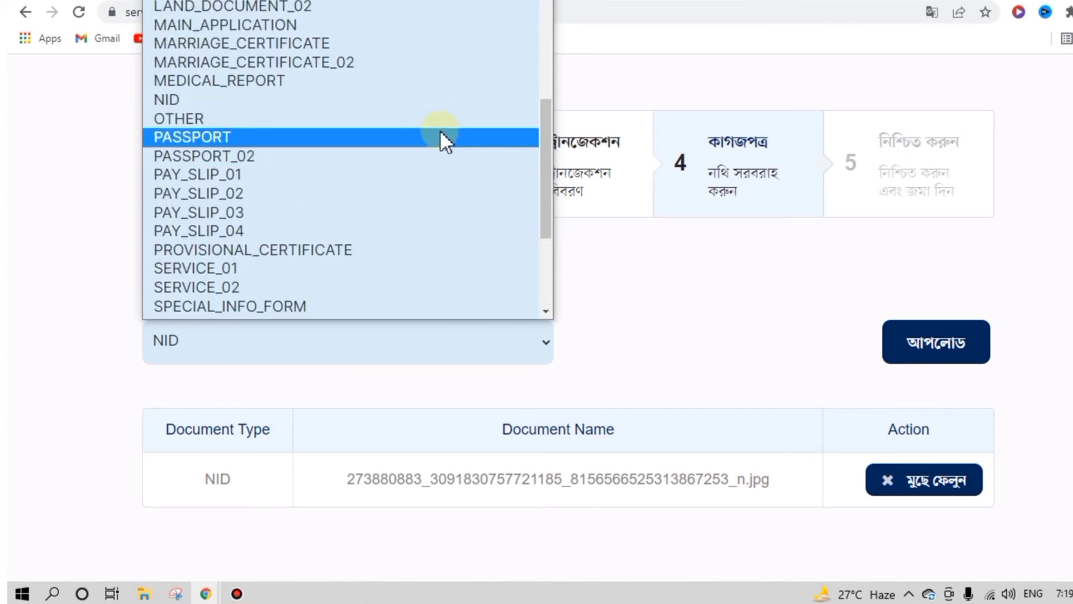
{"action": "left_click", "coordinate": [441, 137]}
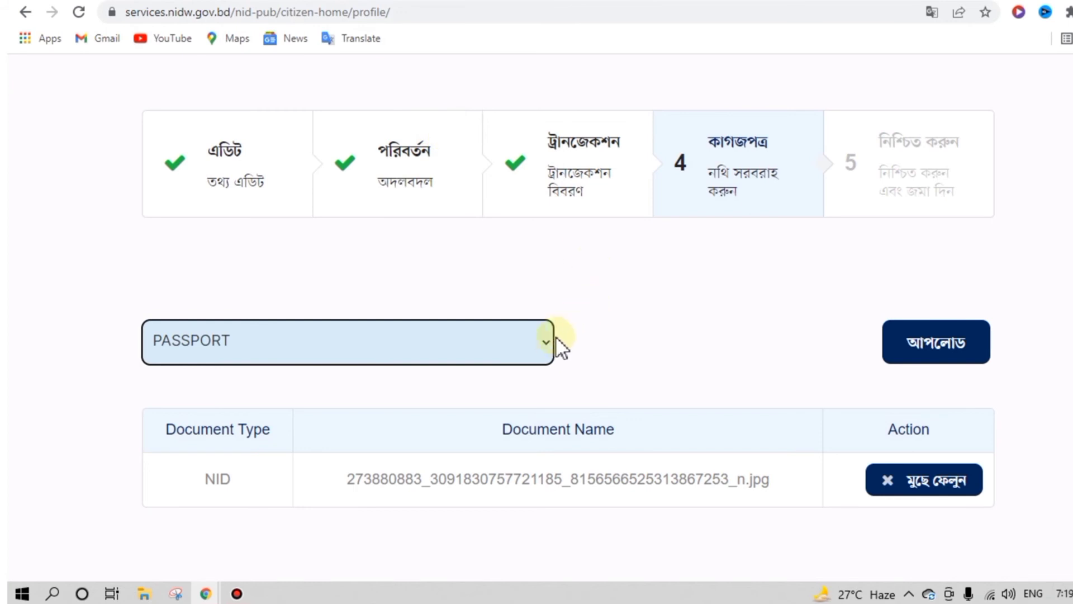
- Select and upload the passport image file
{"action": "left_click", "coordinate": [541, 345]}
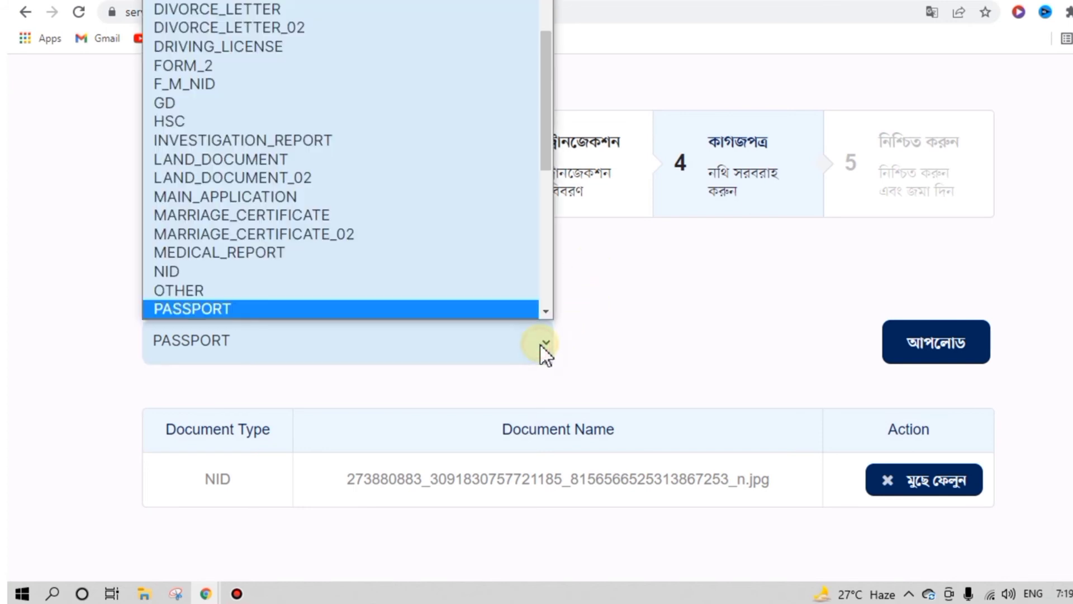
{"action": "left_click", "coordinate": [910, 343]}
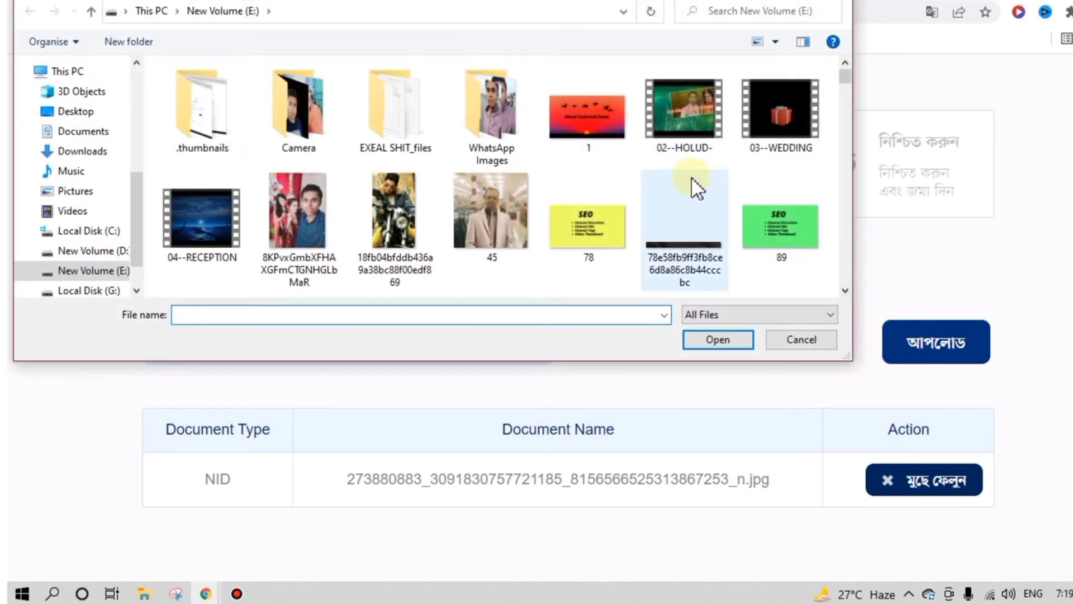
{"action": "scroll", "coordinate": [693, 185], "scroll_direction": "down", "scroll_amount": 1}
{"action": "scroll", "coordinate": [693, 185], "scroll_direction": "down", "scroll_amount": 3}
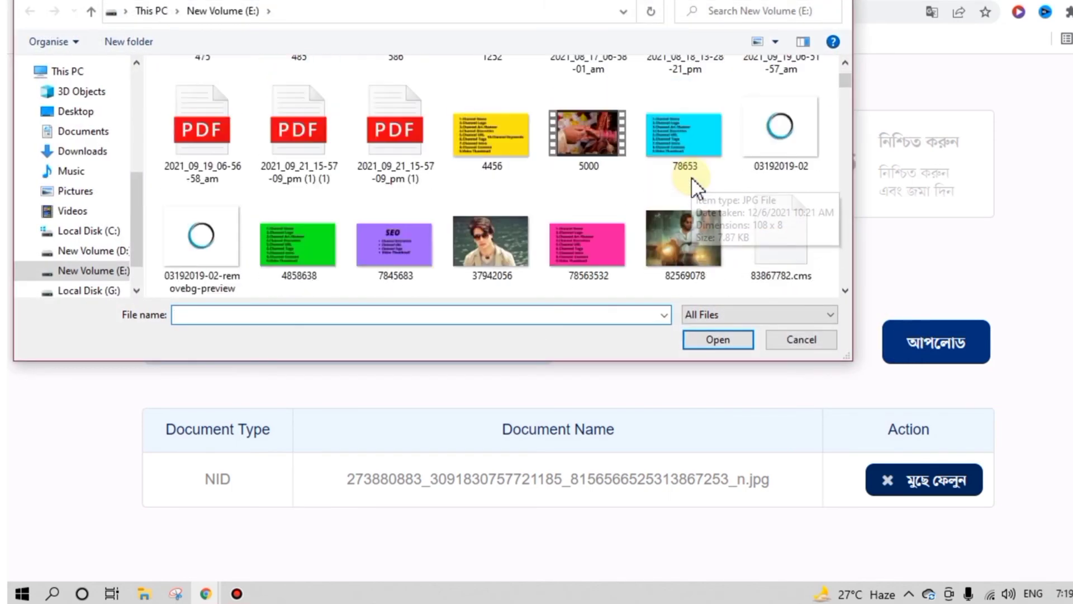
{"action": "left_click", "coordinate": [611, 200]}
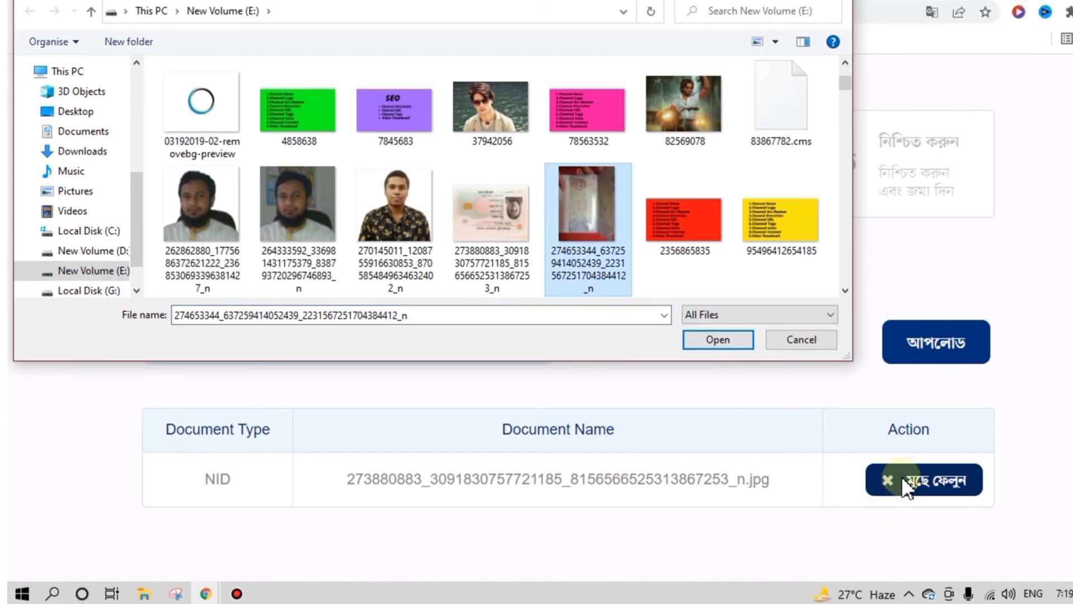
{"action": "left_click", "coordinate": [709, 341]}
{"action": "scroll", "coordinate": [1002, 369], "scroll_direction": "down", "scroll_amount": 1}
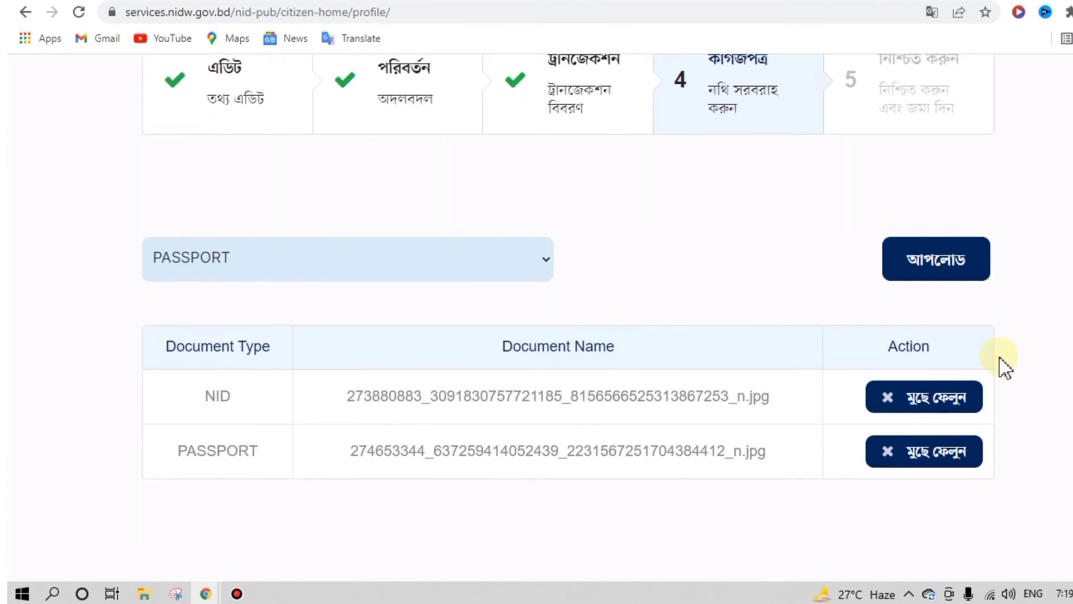
{"action": "scroll", "coordinate": [1006, 361], "scroll_direction": "up", "scroll_amount": 4}
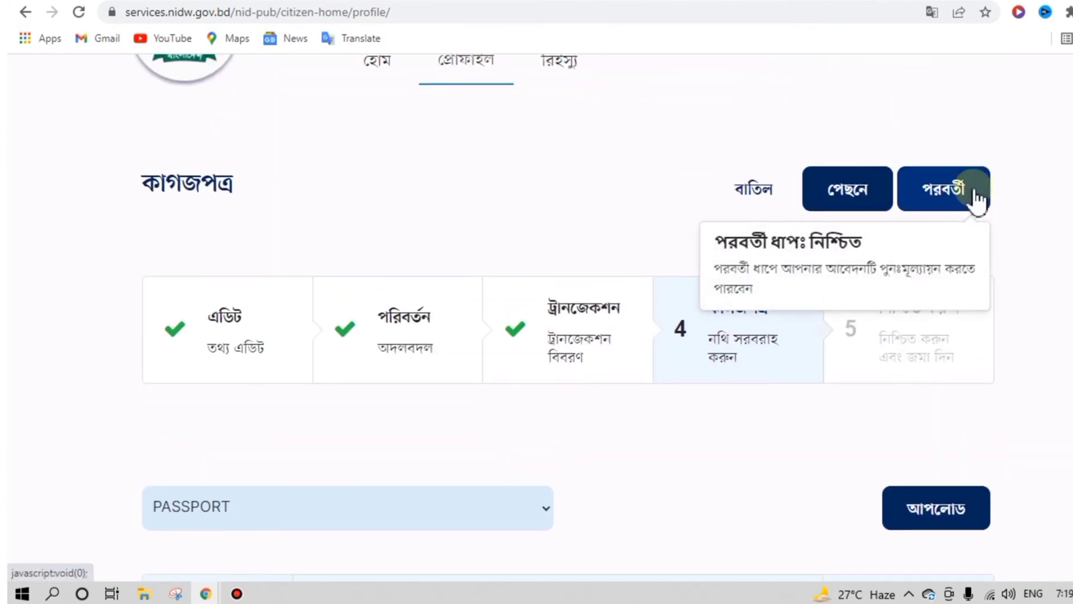
- Advance the application to the confirmation step
{"action": "left_click", "coordinate": [977, 202]}
{"action": "scroll", "coordinate": [993, 227], "scroll_direction": "down", "scroll_amount": 1}
{"action": "scroll", "coordinate": [998, 232], "scroll_direction": "down", "scroll_amount": 3}
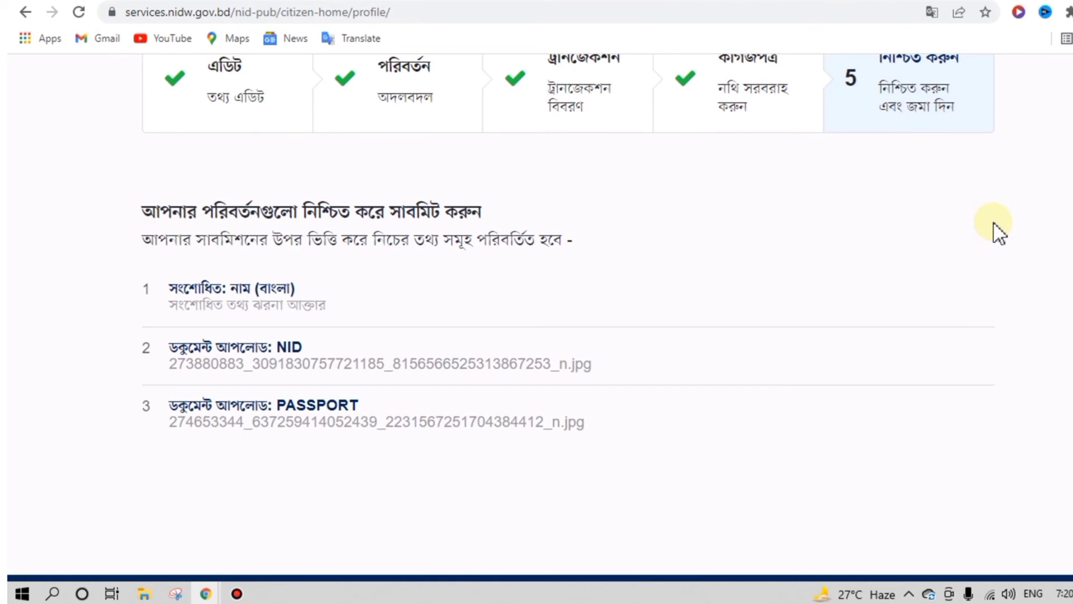
- Review the confirmation page and submit the name-correction application with সাবমিট
{"action": "scroll", "coordinate": [1000, 232], "scroll_direction": "up", "scroll_amount": 6}
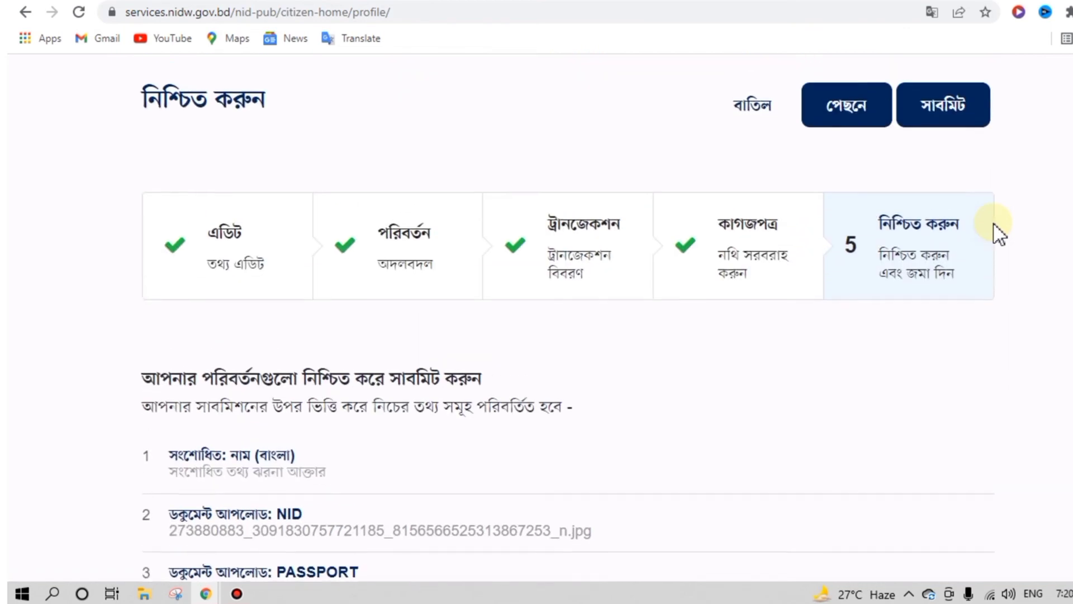
{"action": "scroll", "coordinate": [999, 238], "scroll_direction": "down", "scroll_amount": 3}
{"action": "scroll", "coordinate": [998, 246], "scroll_direction": "up", "scroll_amount": 1}
{"action": "scroll", "coordinate": [991, 224], "scroll_direction": "down", "scroll_amount": 2}
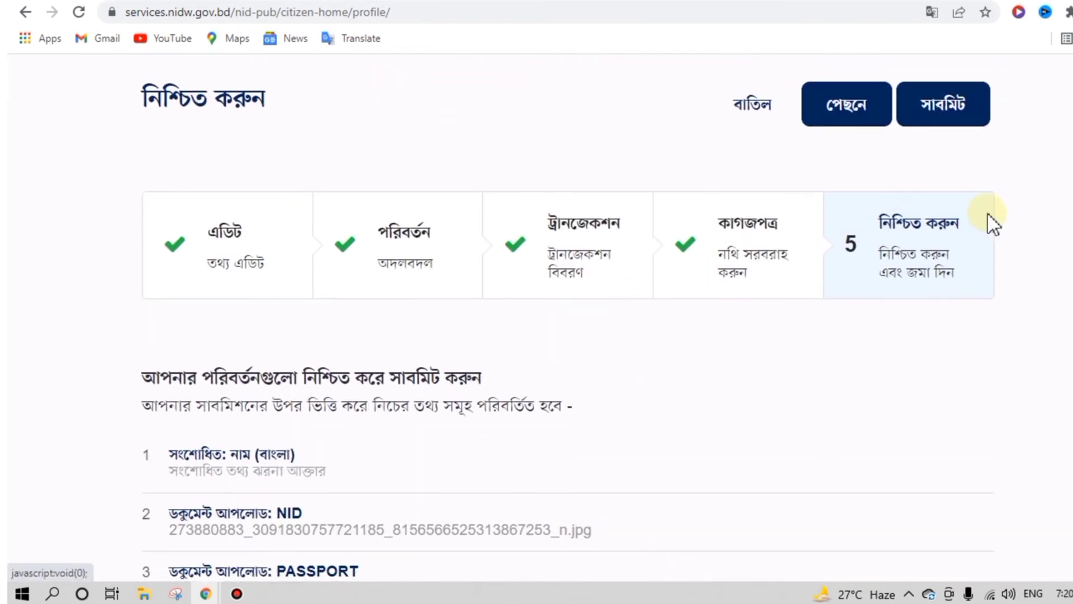
{"action": "scroll", "coordinate": [982, 199], "scroll_direction": "up", "scroll_amount": 3}
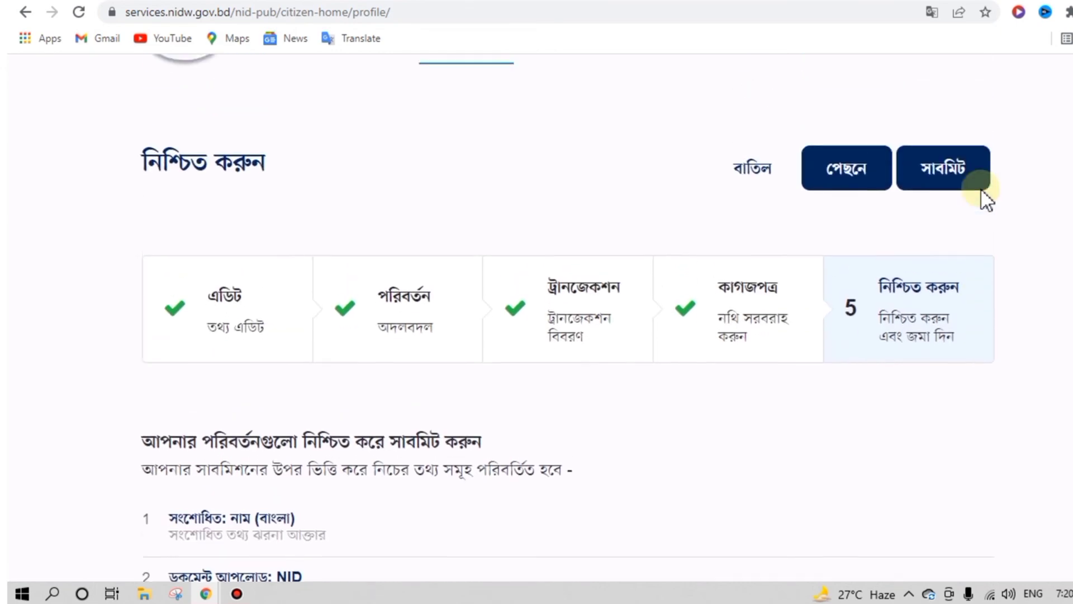
{"action": "left_click", "coordinate": [970, 269]}
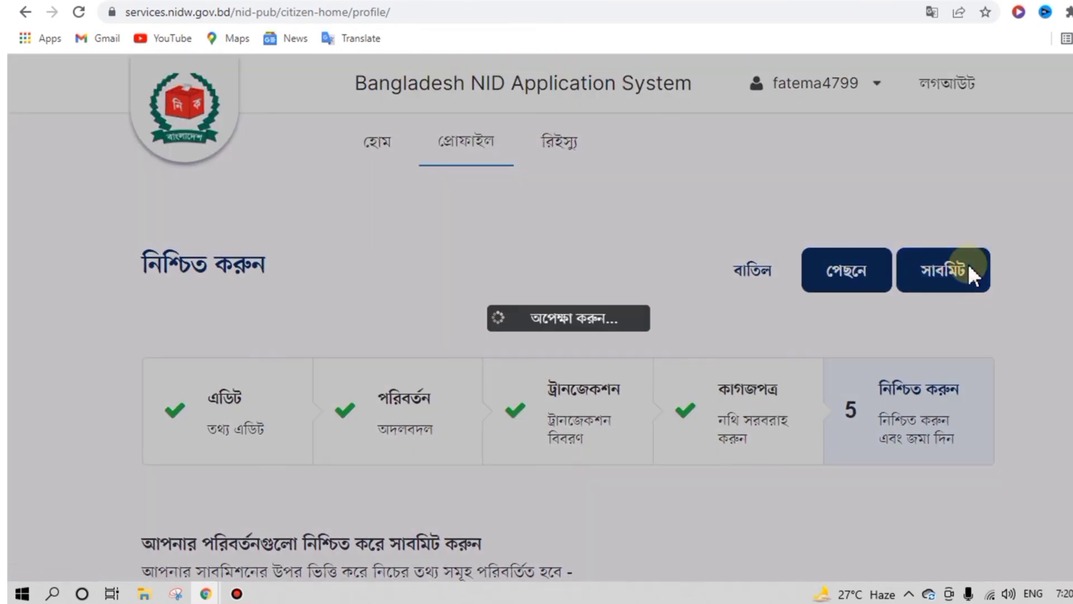
{"action": "scroll", "coordinate": [976, 277], "scroll_direction": "down", "scroll_amount": 6}
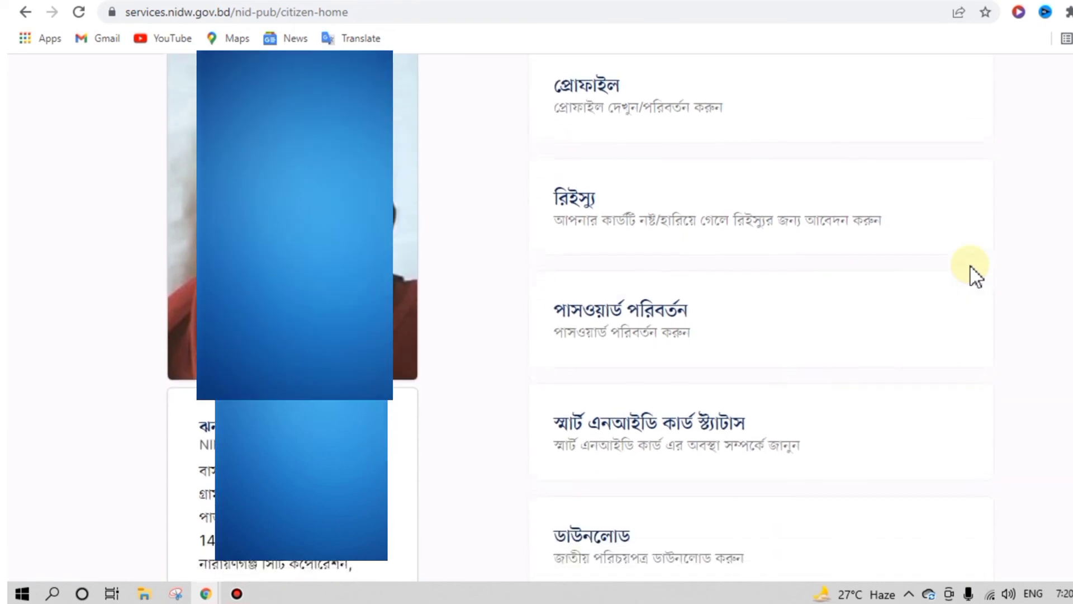
{"action": "scroll", "coordinate": [977, 277], "scroll_direction": "up", "scroll_amount": 5}
{"action": "scroll", "coordinate": [976, 277], "scroll_direction": "up", "scroll_amount": 2}
{"action": "scroll", "coordinate": [977, 277], "scroll_direction": "down", "scroll_amount": 5}
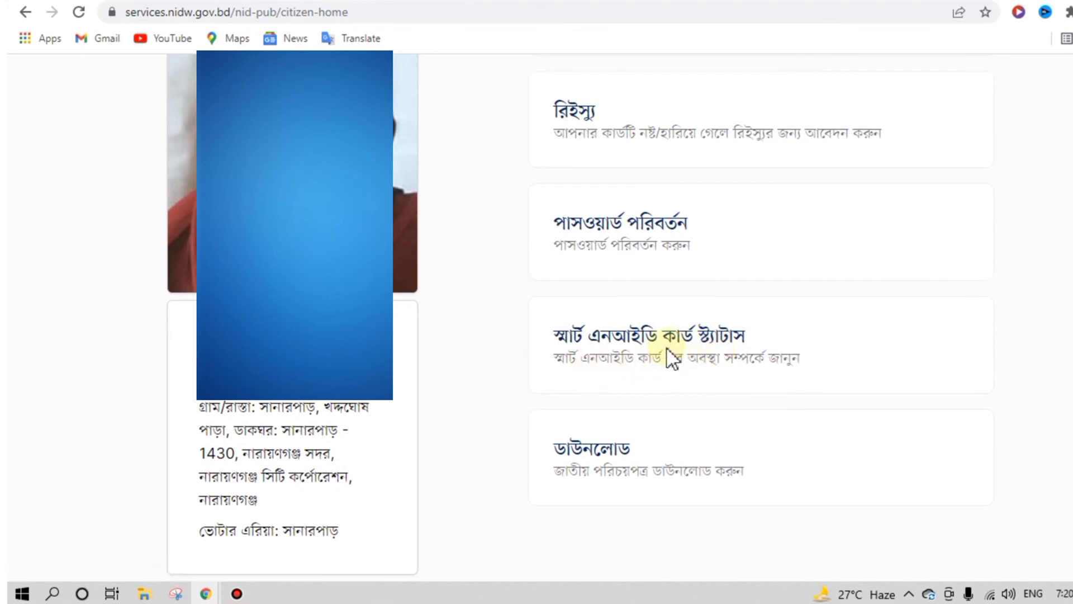
{"action": "scroll", "coordinate": [658, 349], "scroll_direction": "up", "scroll_amount": 5}
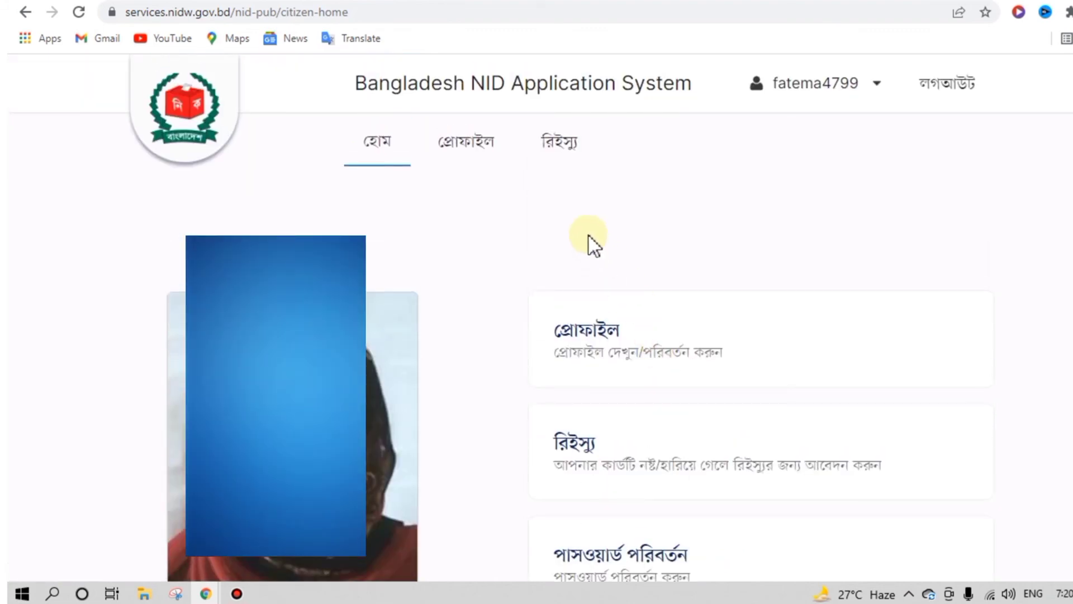
{"action": "scroll", "coordinate": [611, 384], "scroll_direction": "down", "scroll_amount": 4}
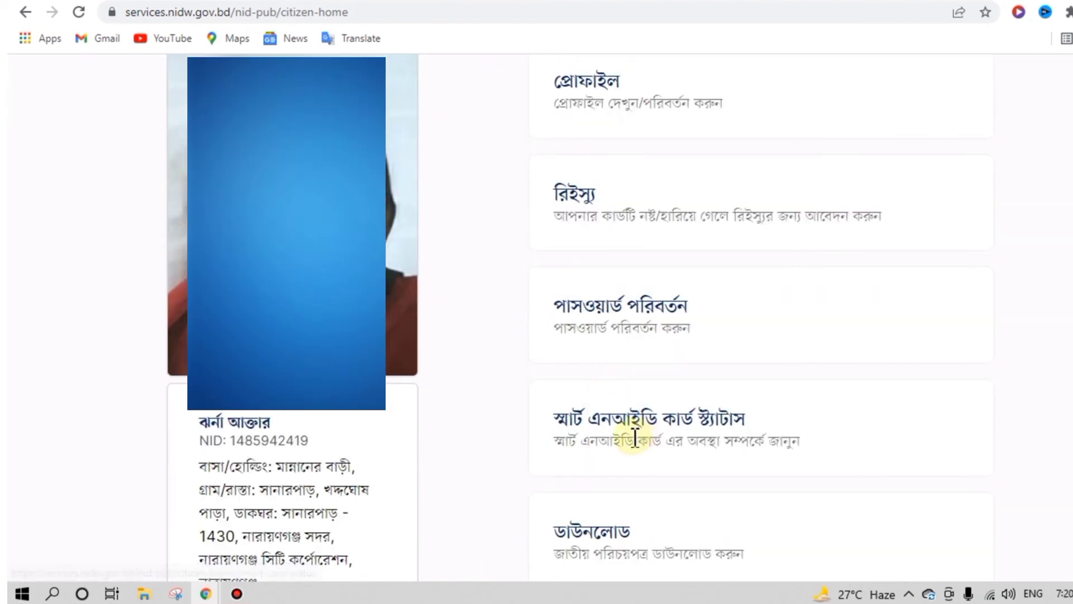
{"action": "double_click", "coordinate": [630, 419]}
{"action": "scroll", "coordinate": [633, 433], "scroll_direction": "down", "scroll_amount": 3}
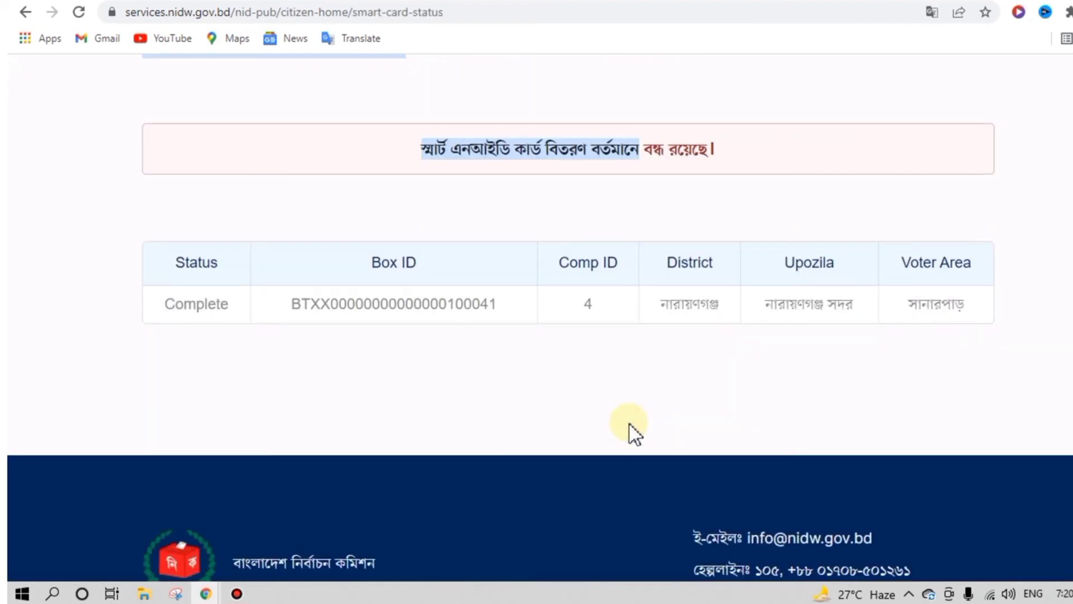
{"action": "scroll", "coordinate": [633, 433], "scroll_direction": "up", "scroll_amount": 2}
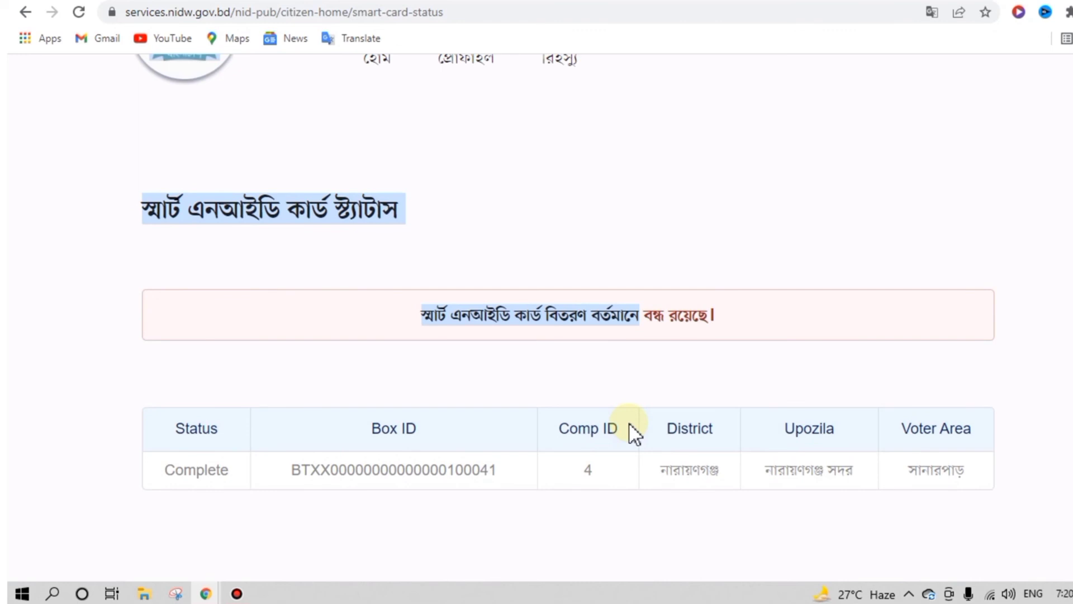
{"action": "scroll", "coordinate": [634, 433], "scroll_direction": "up", "scroll_amount": 2}
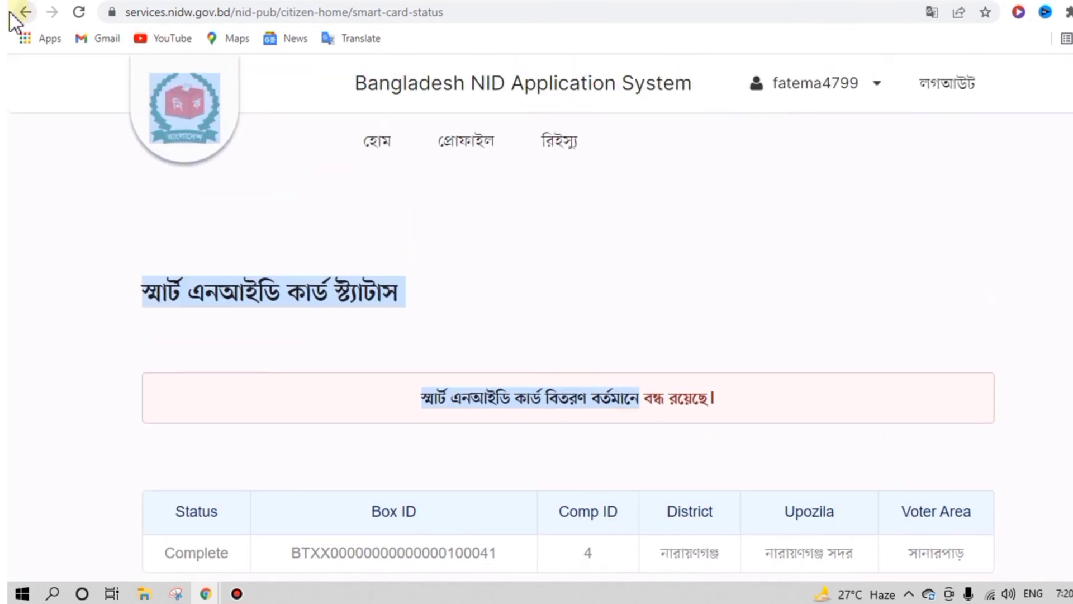
{"action": "left_click", "coordinate": [24, 13]}
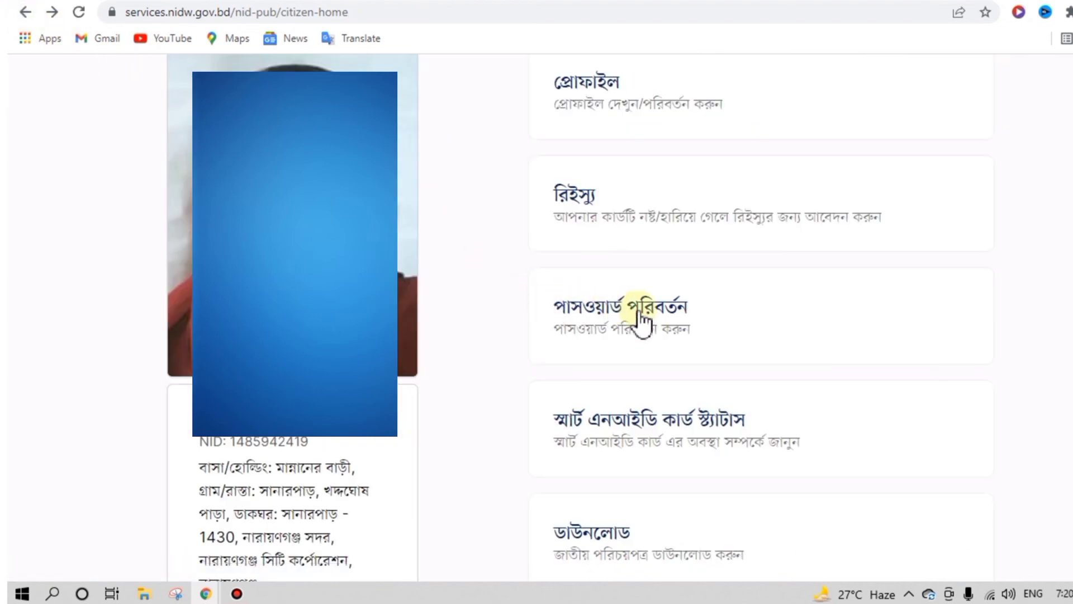
{"action": "scroll", "coordinate": [658, 329], "scroll_direction": "down", "scroll_amount": 1}
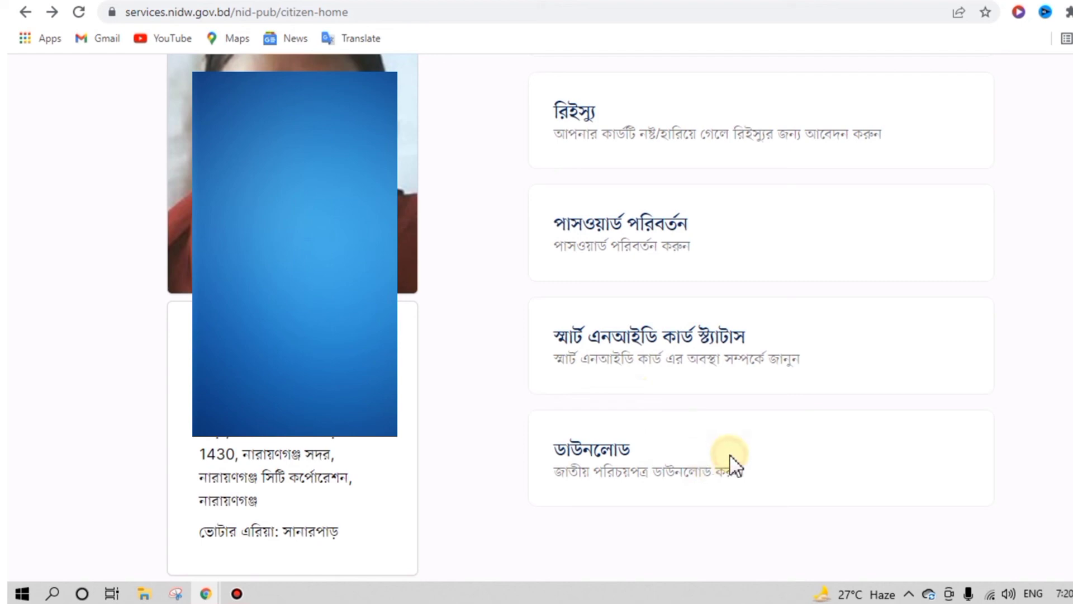
- From the Download card, go to the প্রোফাইল page and download correction_form.pdf
{"action": "left_click", "coordinate": [597, 460]}
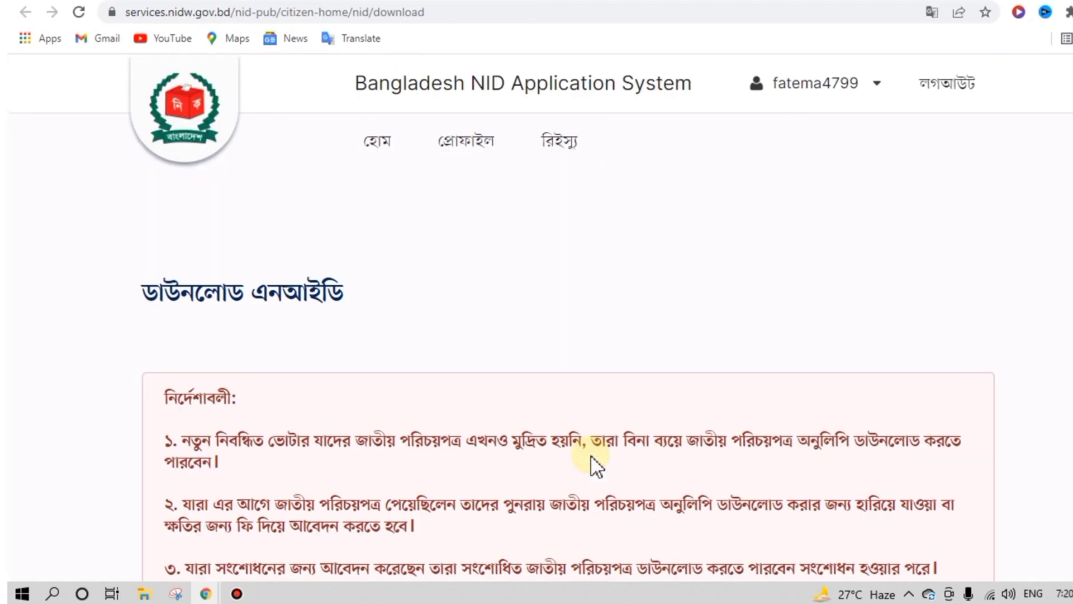
{"action": "scroll", "coordinate": [643, 378], "scroll_direction": "down", "scroll_amount": 5}
{"action": "scroll", "coordinate": [642, 379], "scroll_direction": "up", "scroll_amount": 3}
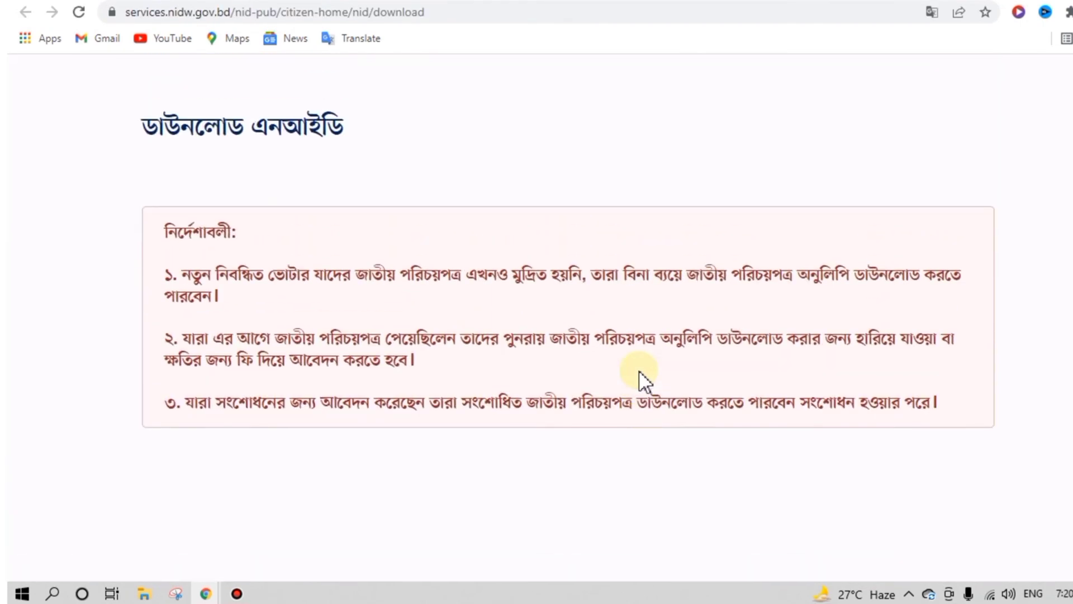
{"action": "scroll", "coordinate": [643, 380], "scroll_direction": "up", "scroll_amount": 3}
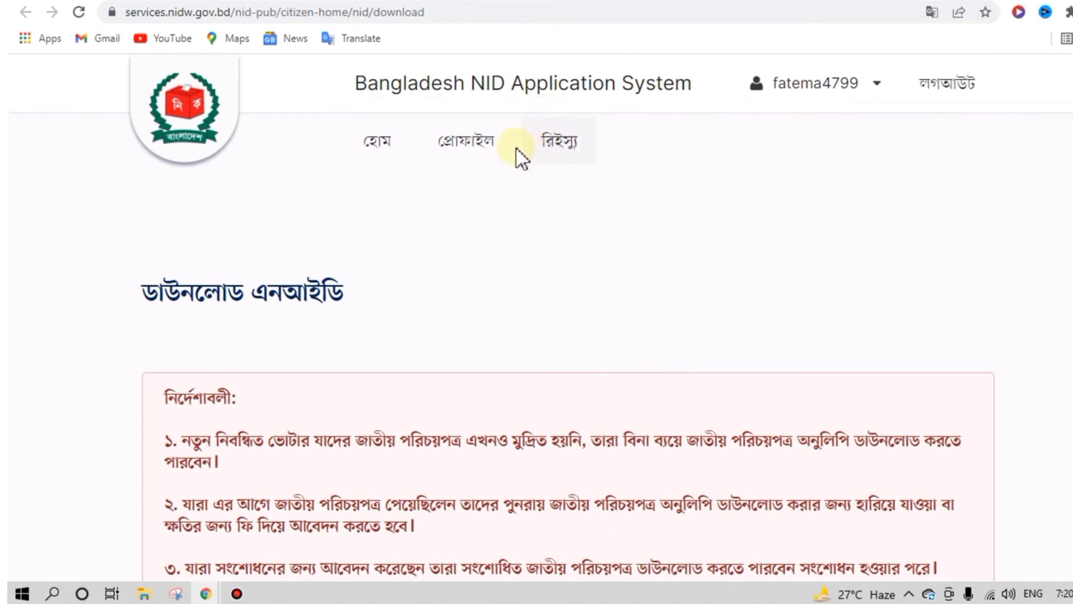
{"action": "left_click", "coordinate": [441, 144]}
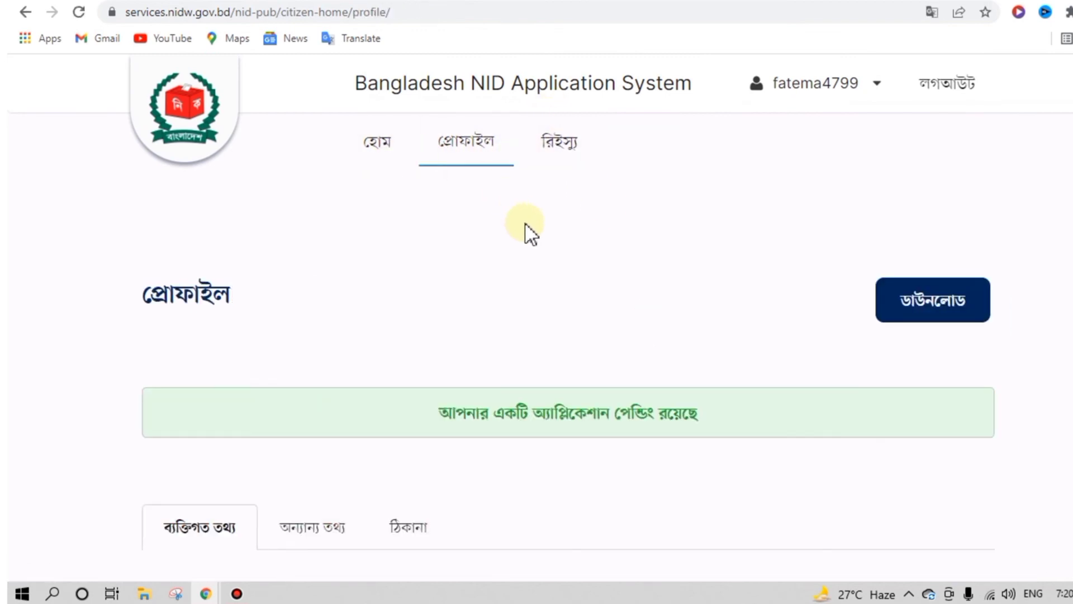
{"action": "scroll", "coordinate": [526, 224], "scroll_direction": "down", "scroll_amount": 6}
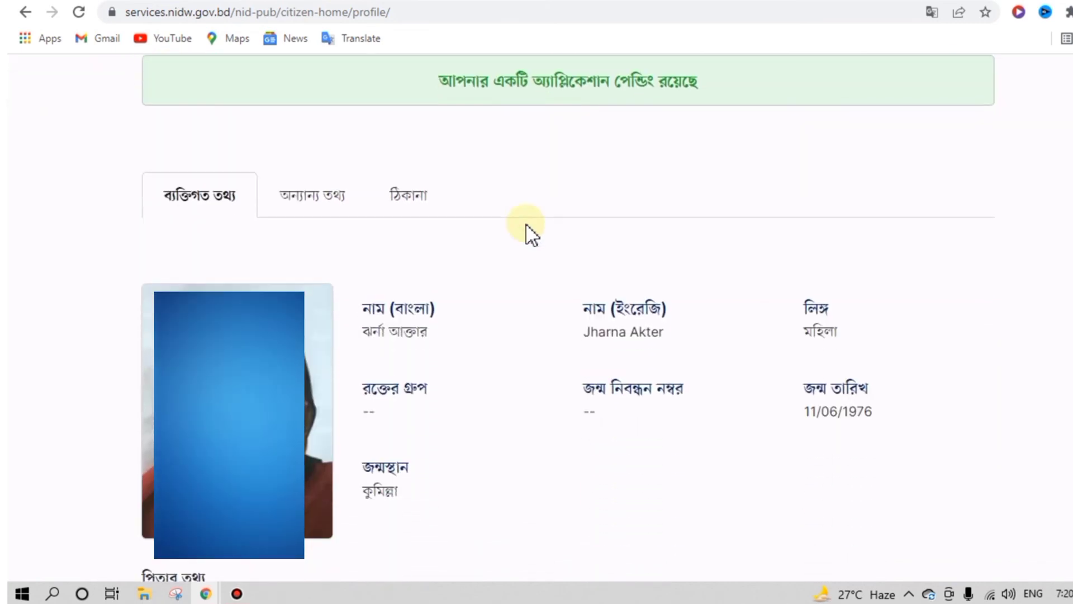
{"action": "scroll", "coordinate": [526, 225], "scroll_direction": "down", "scroll_amount": 10}
{"action": "scroll", "coordinate": [526, 225], "scroll_direction": "up", "scroll_amount": 10}
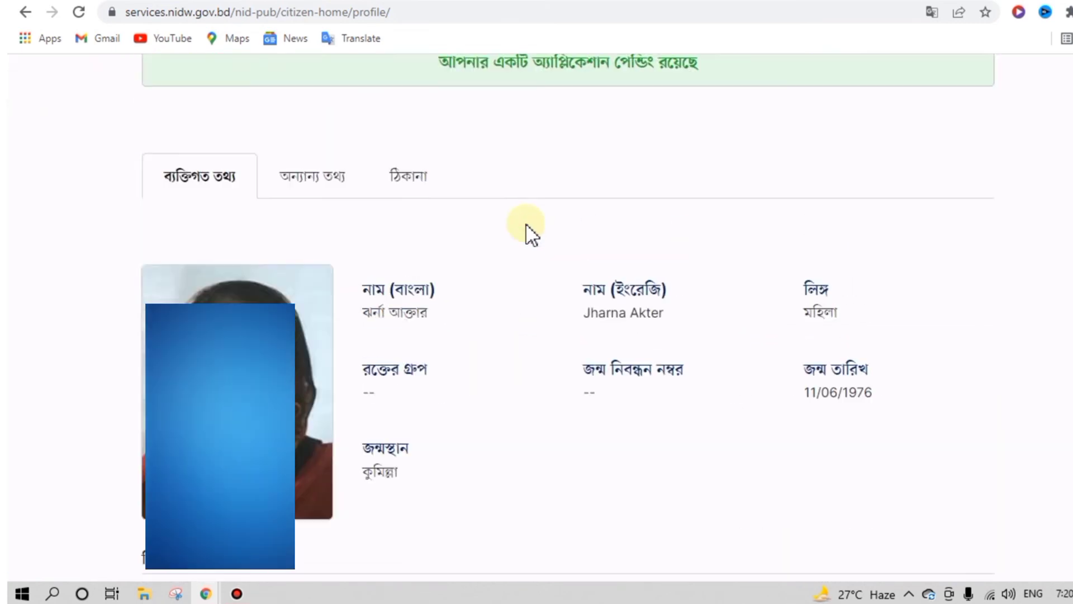
{"action": "scroll", "coordinate": [526, 225], "scroll_direction": "up", "scroll_amount": 6}
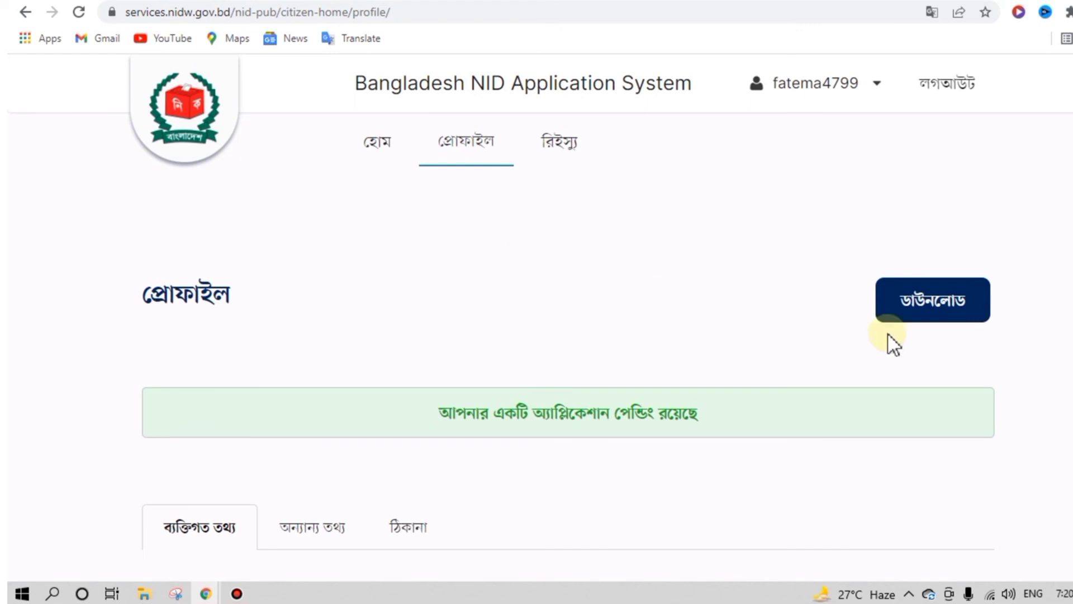
{"action": "left_click", "coordinate": [924, 307]}
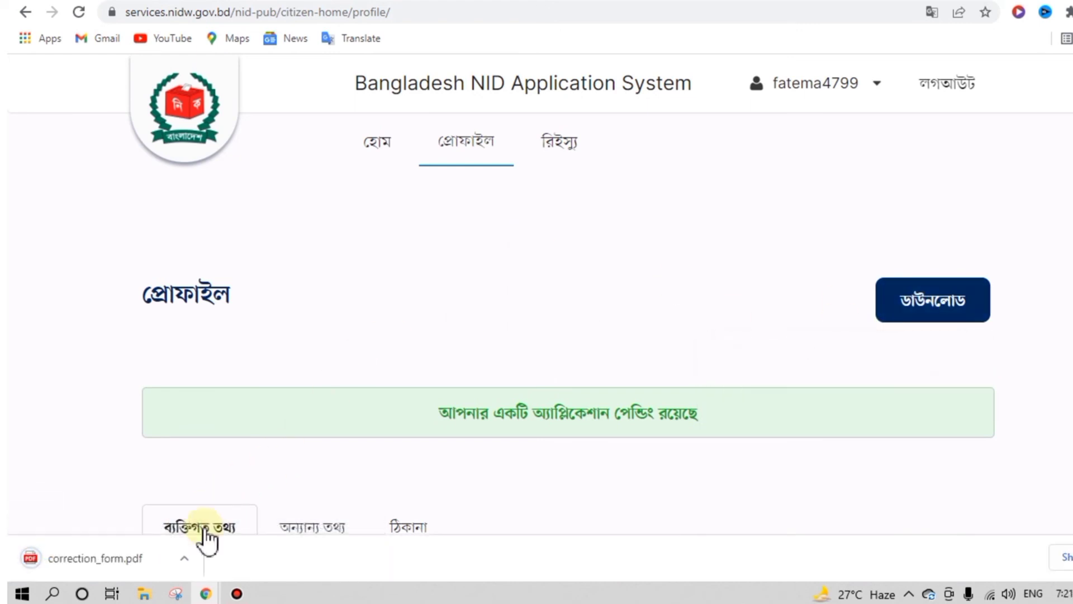
- Open correction_form.pdf from Chrome's download bar and scroll through the one-page form
{"action": "left_click", "coordinate": [173, 567]}
{"action": "scroll", "coordinate": [404, 359], "scroll_direction": "down", "scroll_amount": 3}
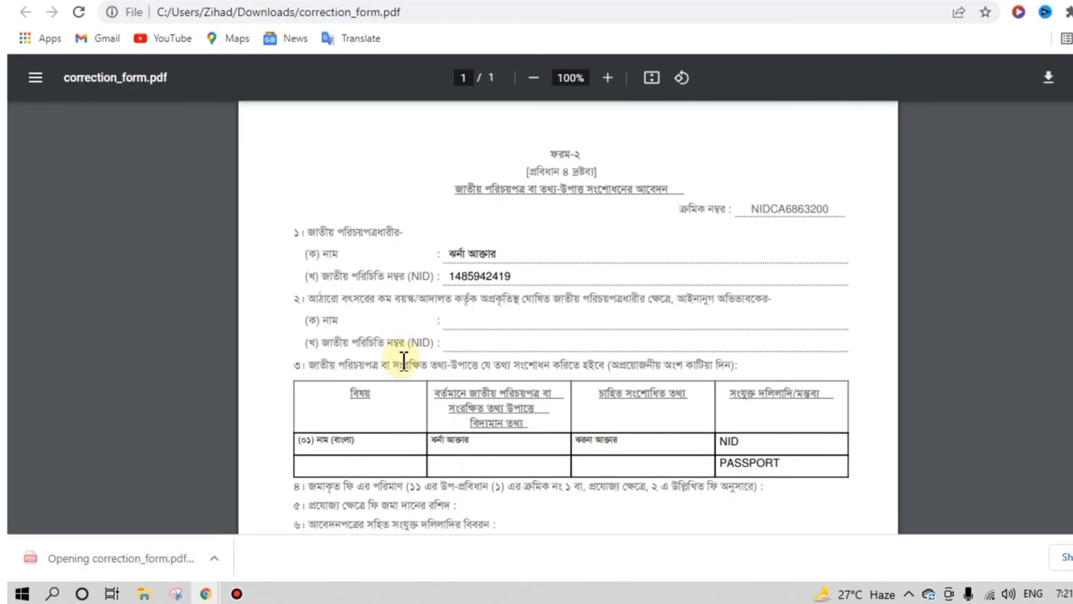
{"action": "scroll", "coordinate": [404, 360], "scroll_direction": "down", "scroll_amount": 2}
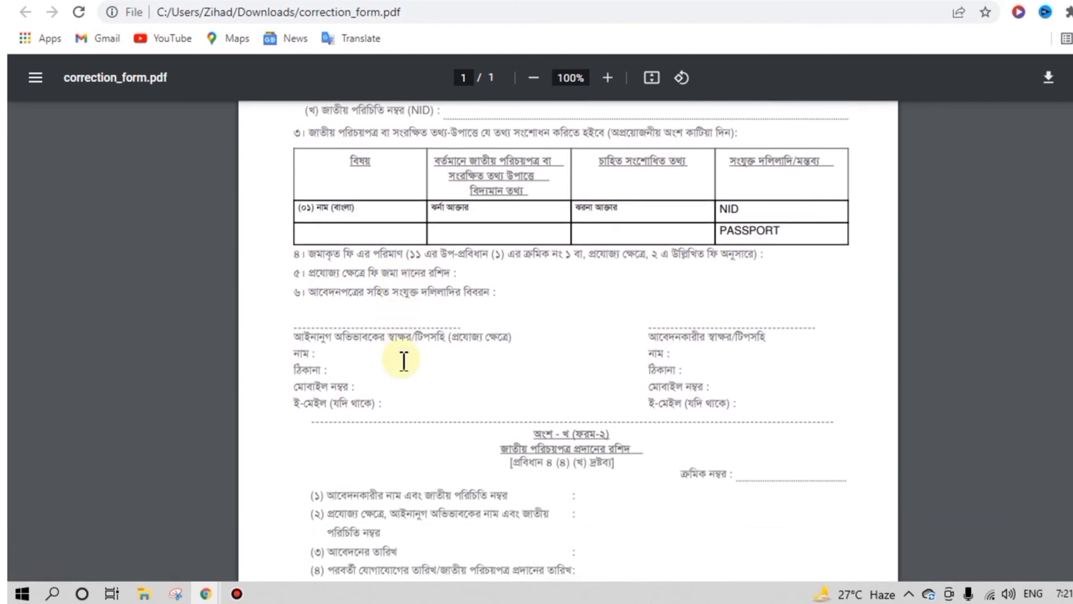
{"action": "scroll", "coordinate": [404, 360], "scroll_direction": "up", "scroll_amount": 4}
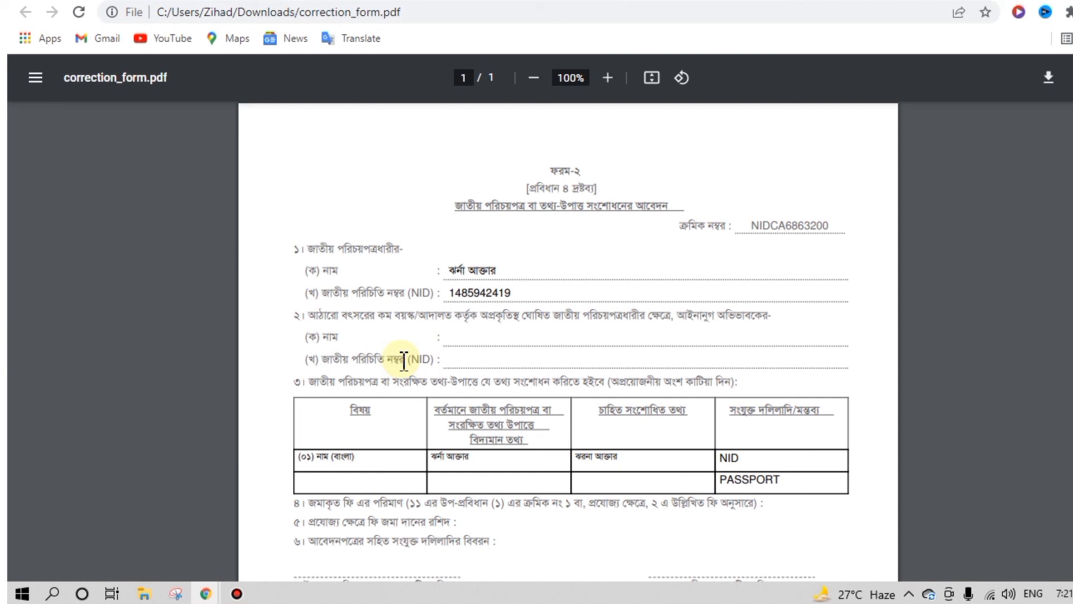
{"action": "scroll", "coordinate": [403, 360], "scroll_direction": "down", "scroll_amount": 1}
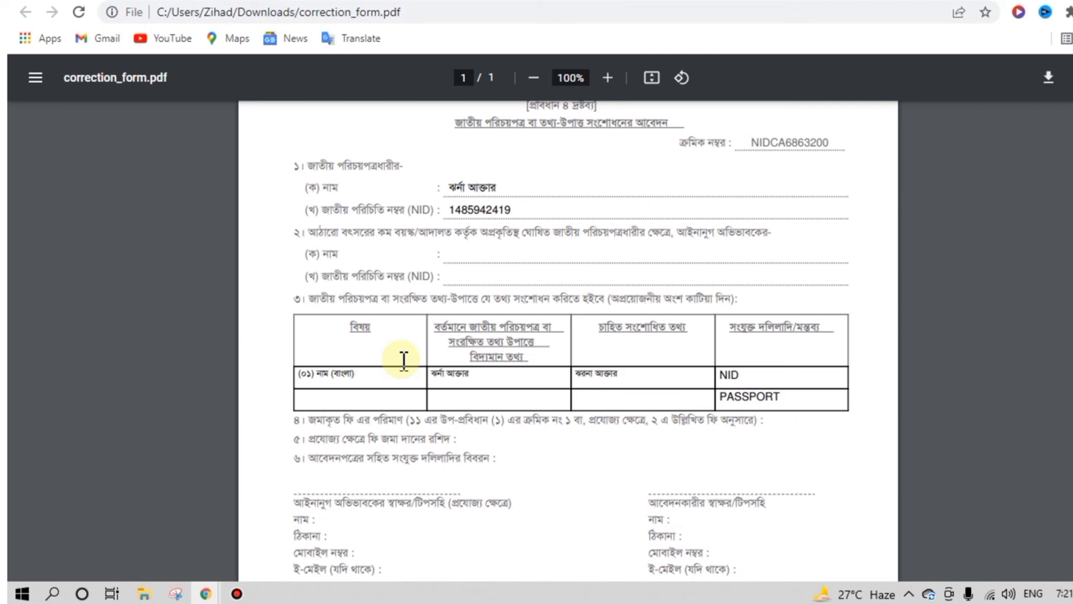
{"action": "scroll", "coordinate": [403, 360], "scroll_direction": "down", "scroll_amount": 1}
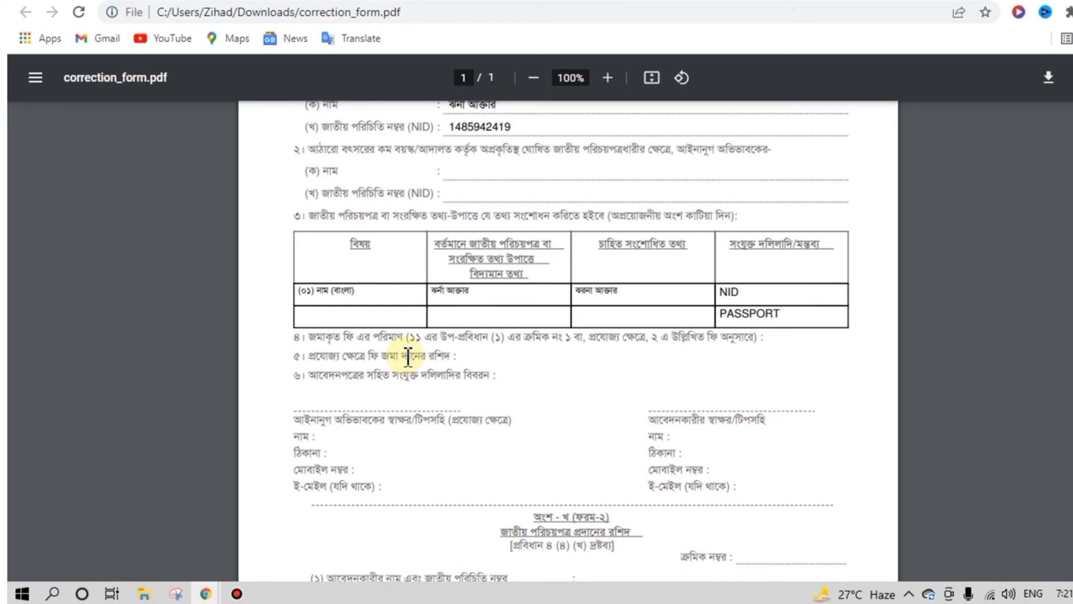
{"action": "scroll", "coordinate": [408, 356], "scroll_direction": "down", "scroll_amount": 2}
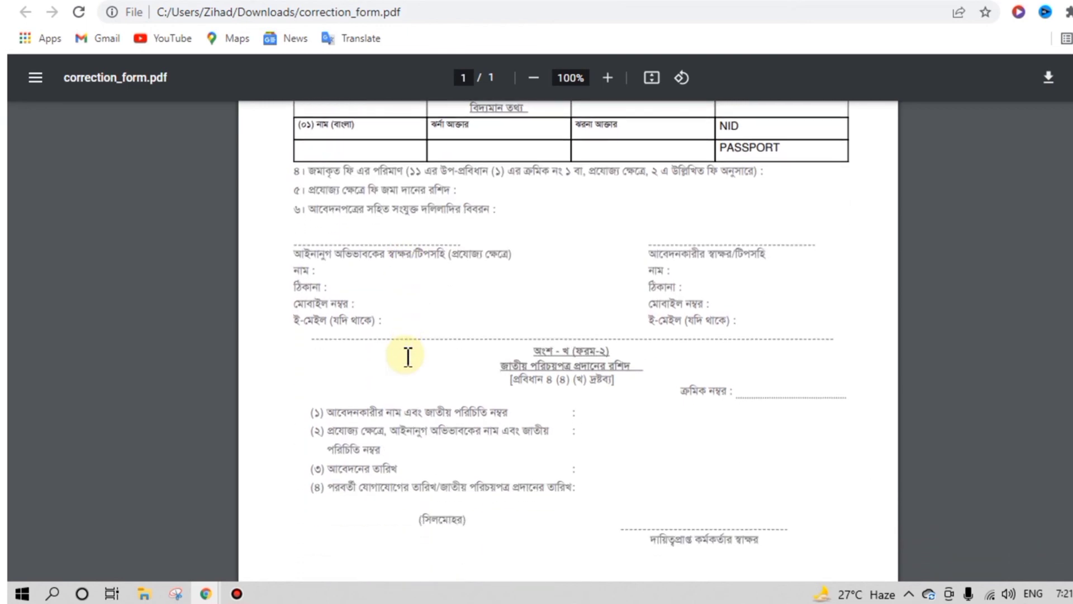
{"action": "scroll", "coordinate": [408, 357], "scroll_direction": "down", "scroll_amount": 1}
{"action": "scroll", "coordinate": [408, 357], "scroll_direction": "up", "scroll_amount": 5}
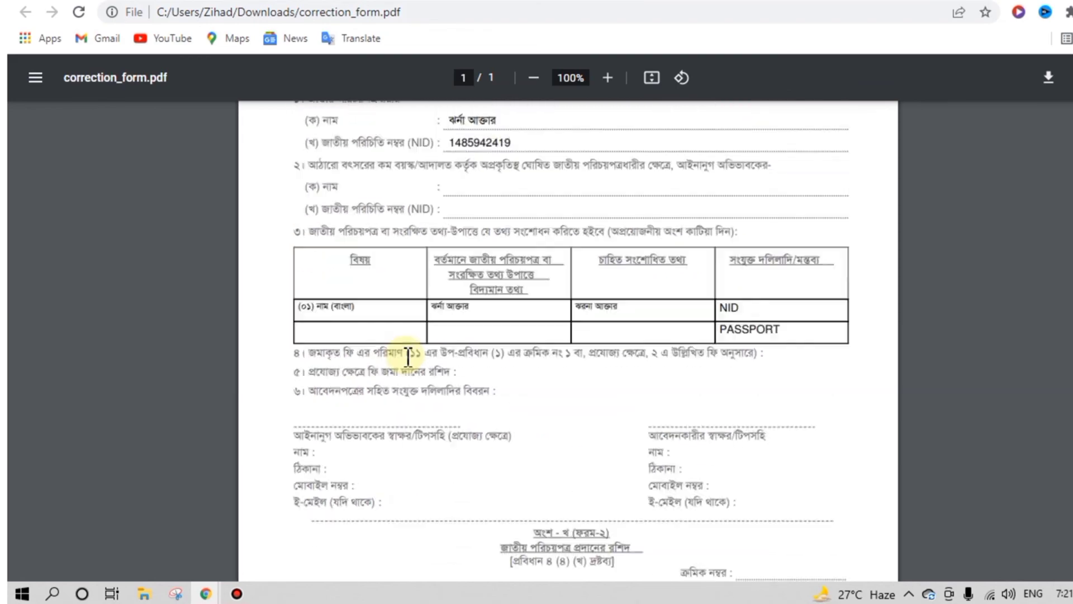
{"action": "scroll", "coordinate": [408, 356], "scroll_direction": "down", "scroll_amount": 2}
{"action": "scroll", "coordinate": [408, 355], "scroll_direction": "up", "scroll_amount": 2}
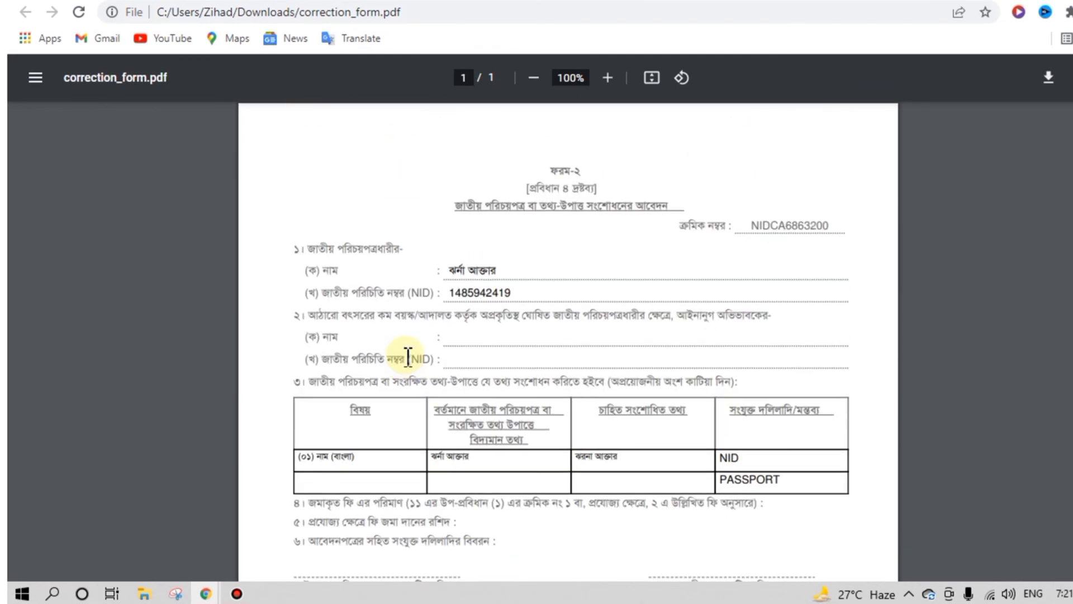